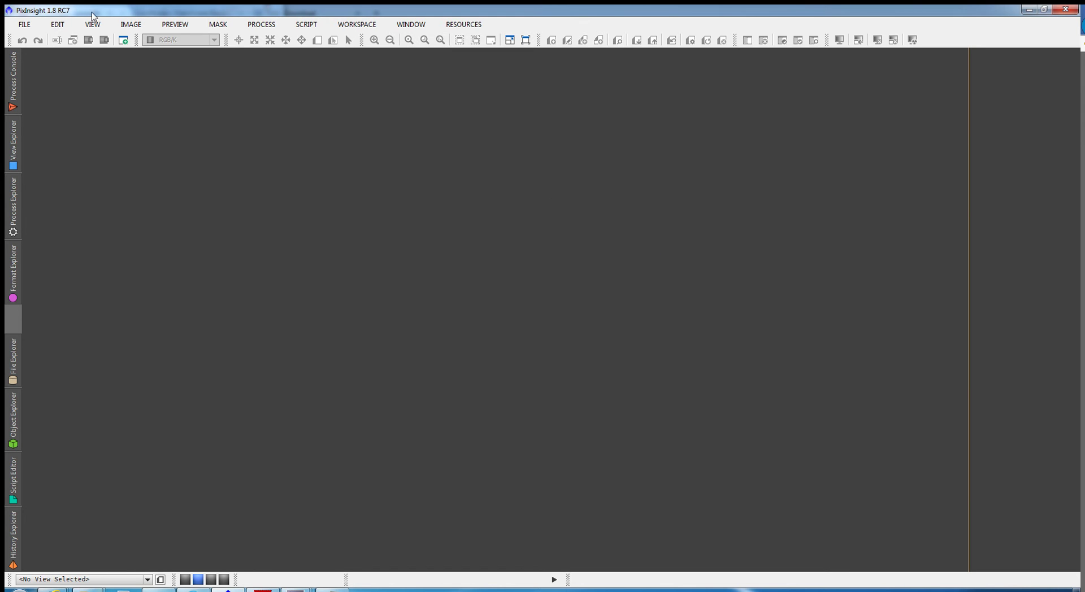
# Open the integrated master frame light-BINNING_1.fit.
pyautogui.click(25, 24)
pyautogui.click(34, 42)
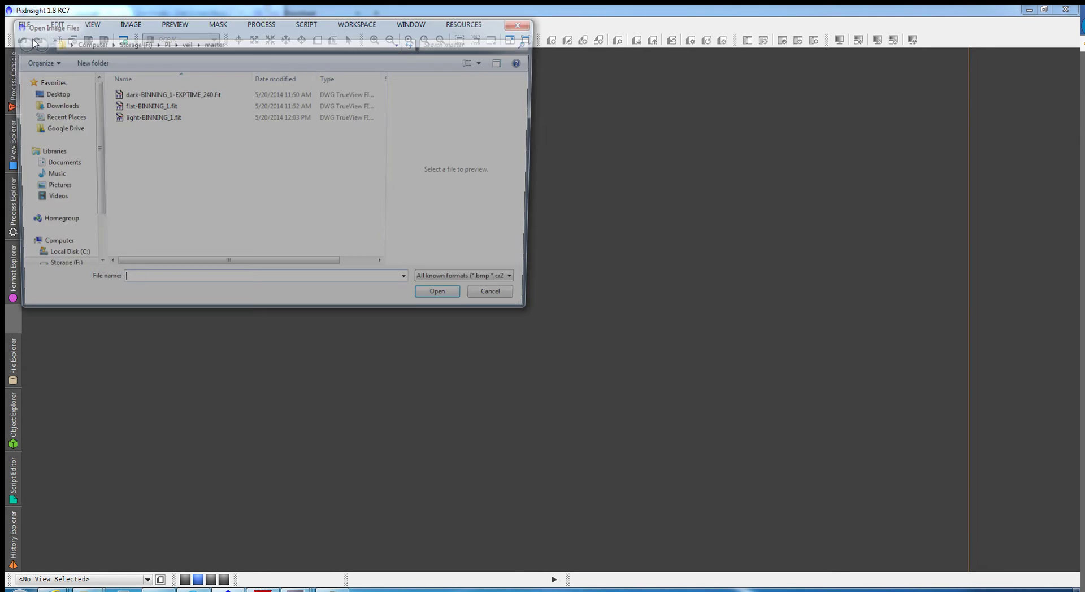
pyautogui.click(146, 118)
pyautogui.click(443, 302)
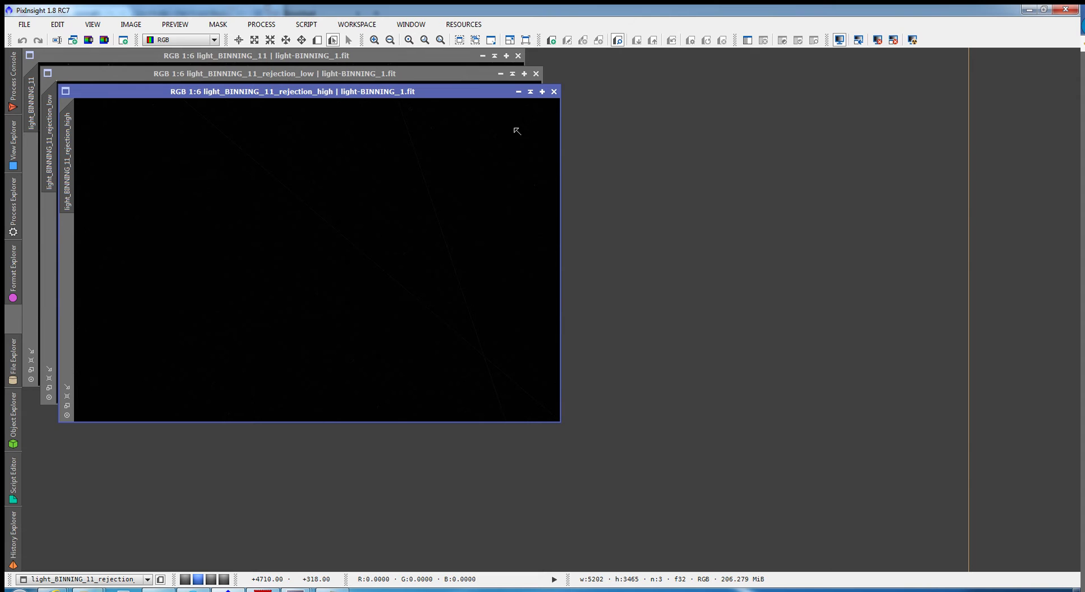
# Close the rejection_high and rejection_low maps and centre light_BINNING_11 in the workspace.
pyautogui.click(555, 92)
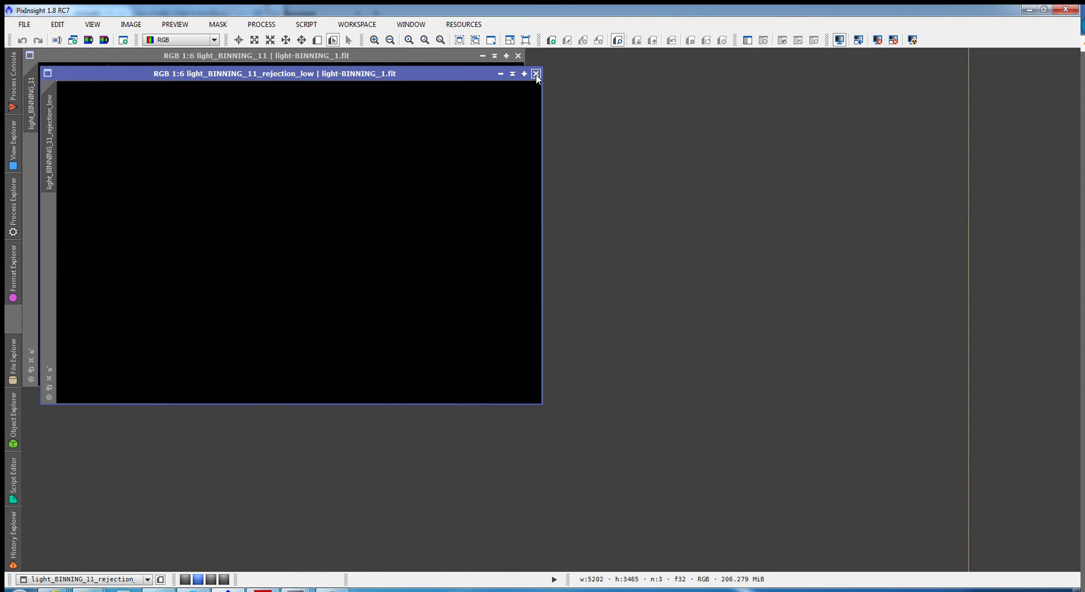
pyautogui.click(536, 73)
pyautogui.moveTo(429, 59); pyautogui.dragTo(616, 143)
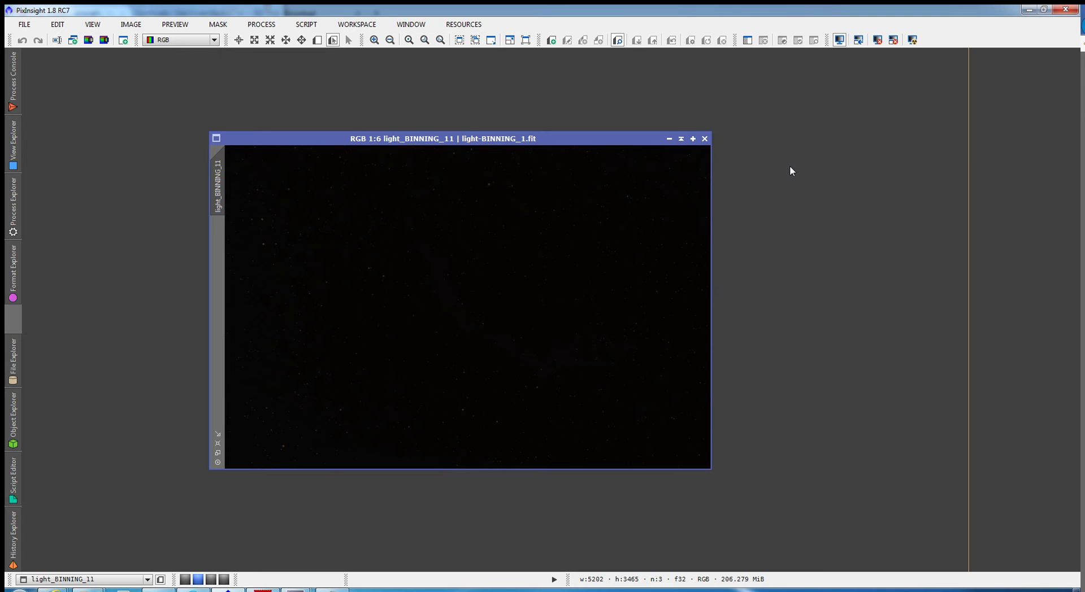
# Apply STF AutoStretch to light_BINNING_11 and launch ScreenTransferFunction from Process Explorer.
pyautogui.click(912, 39)
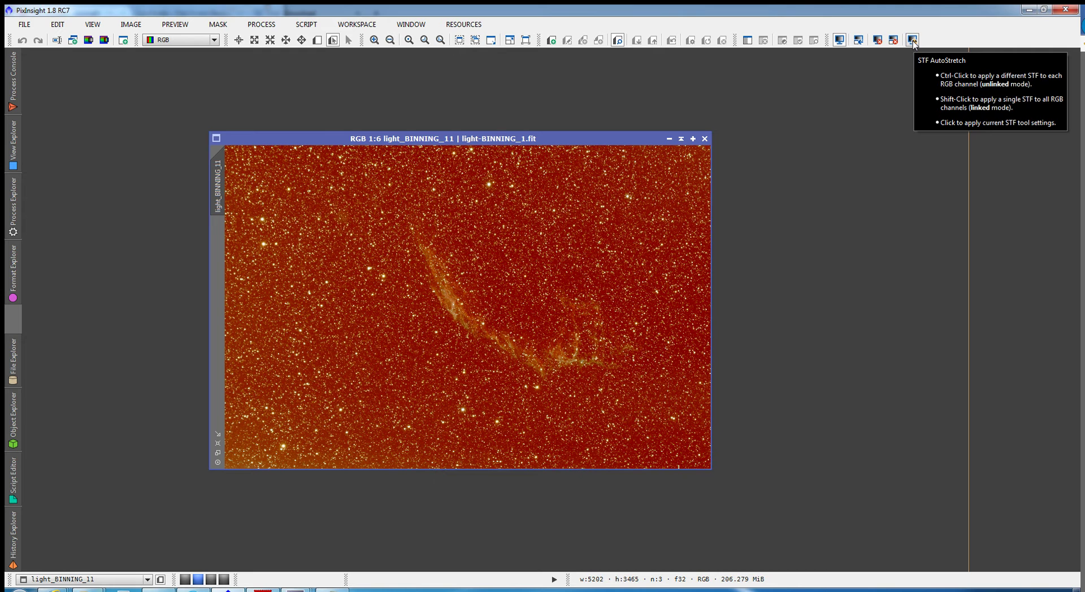
pyautogui.click(13, 250)
pyautogui.click(12, 223)
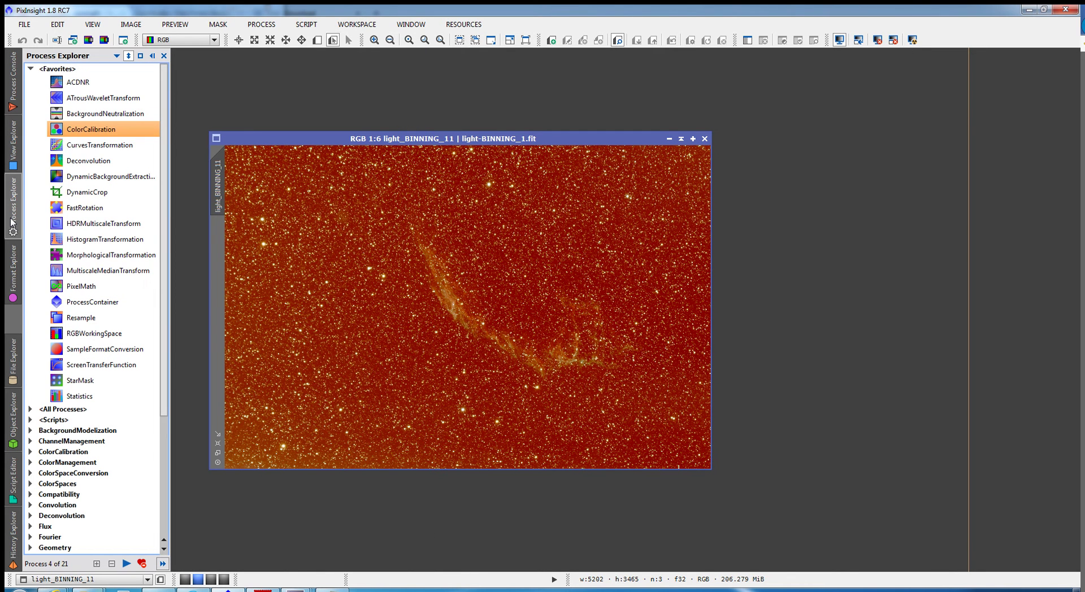
pyautogui.click(30, 409)
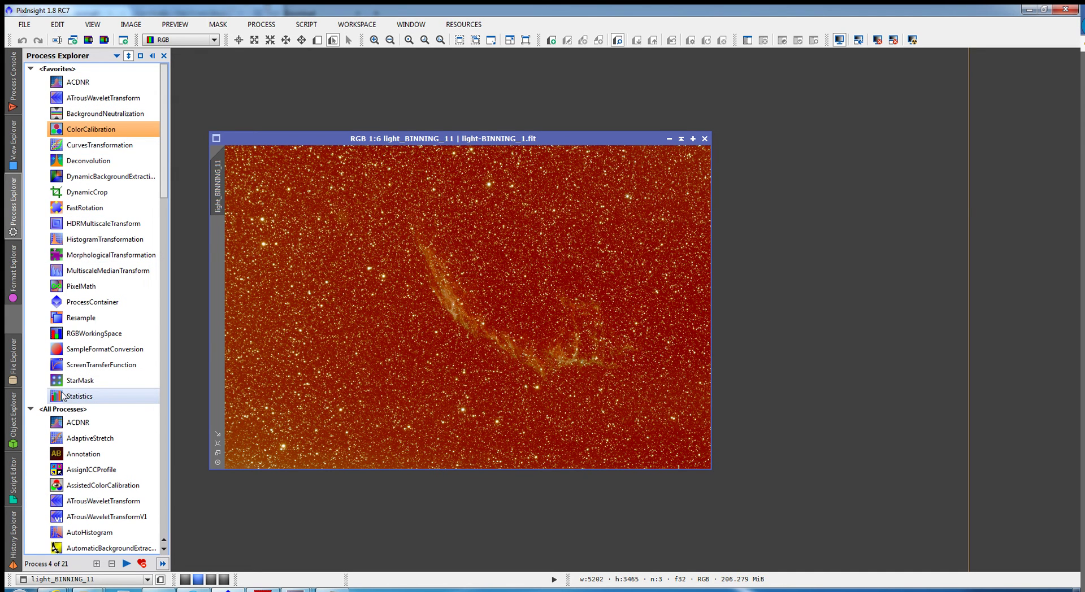
pyautogui.rightClick(72, 474)
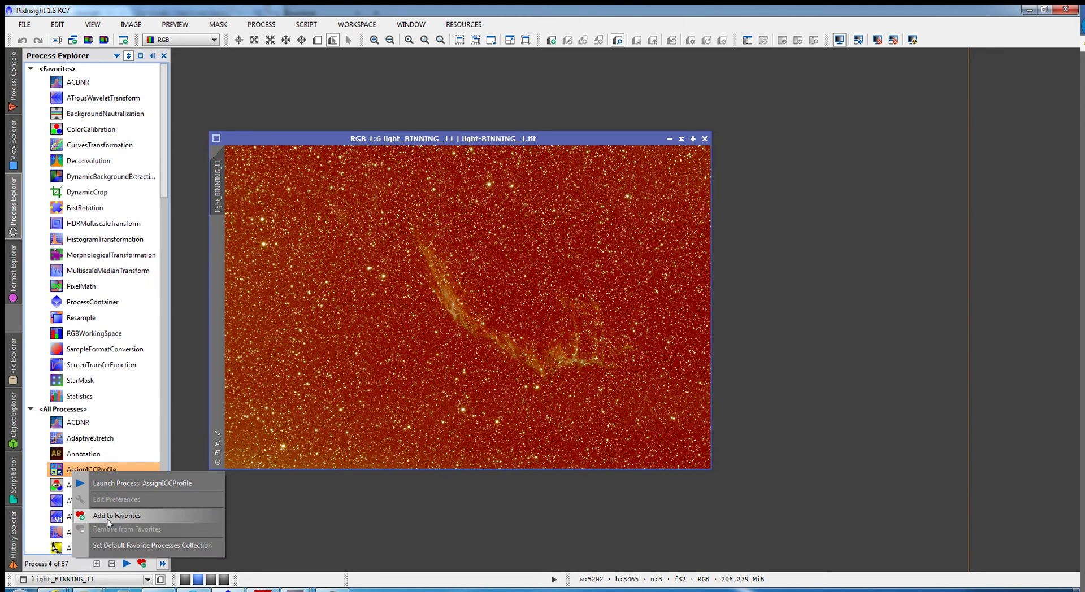
pyautogui.click(72, 367)
pyautogui.doubleClick(72, 366)
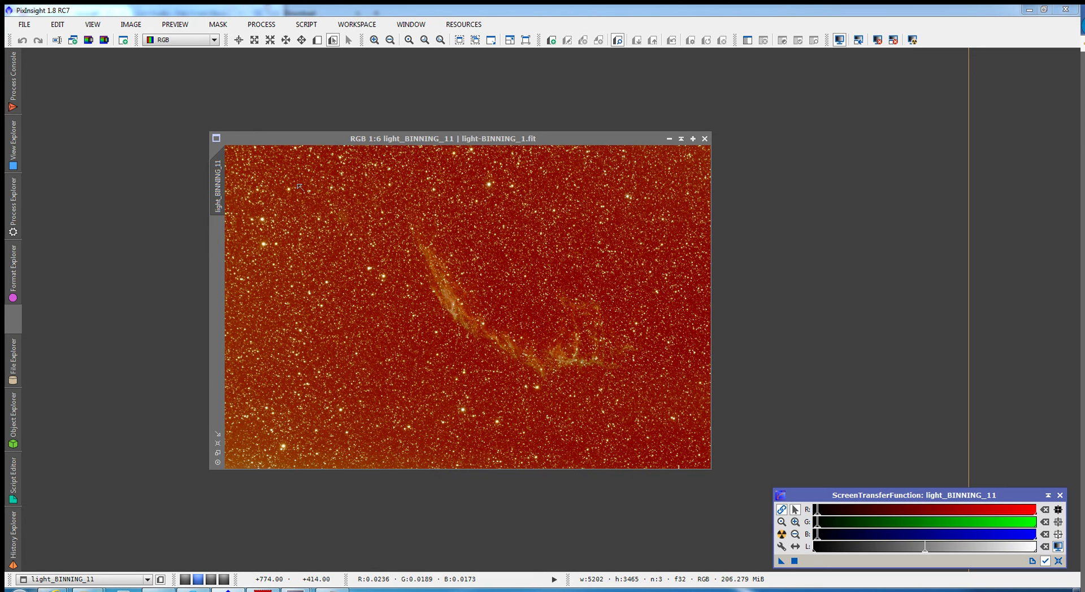
pyautogui.click(16, 218)
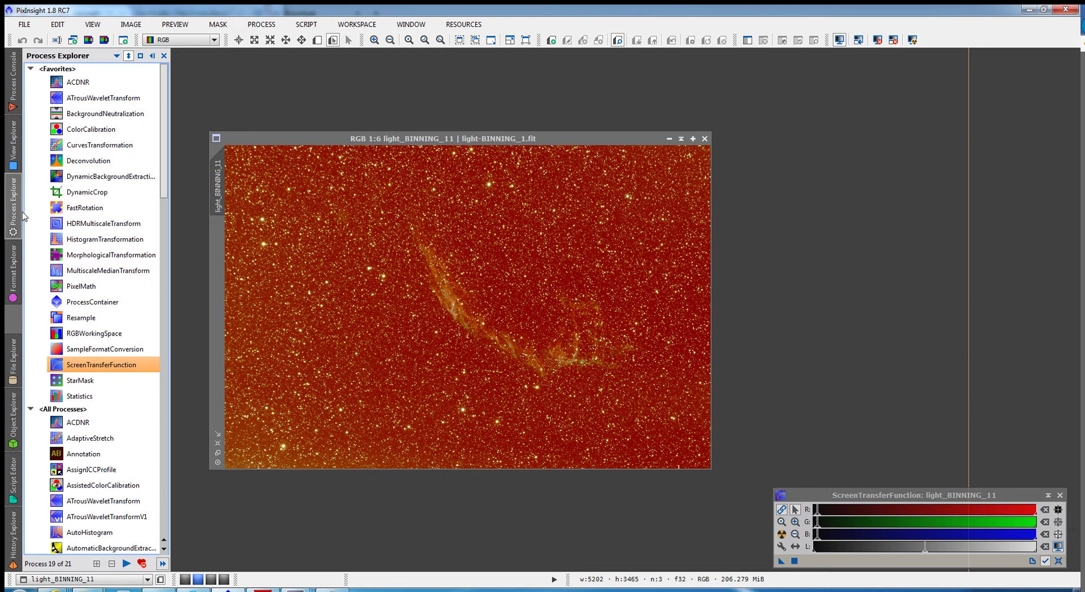
# Use DynamicCrop to trim light_BINNING_11 to 4260 × 3150 pixels, removing the ragged left and lower edges.
pyautogui.doubleClick(76, 193)
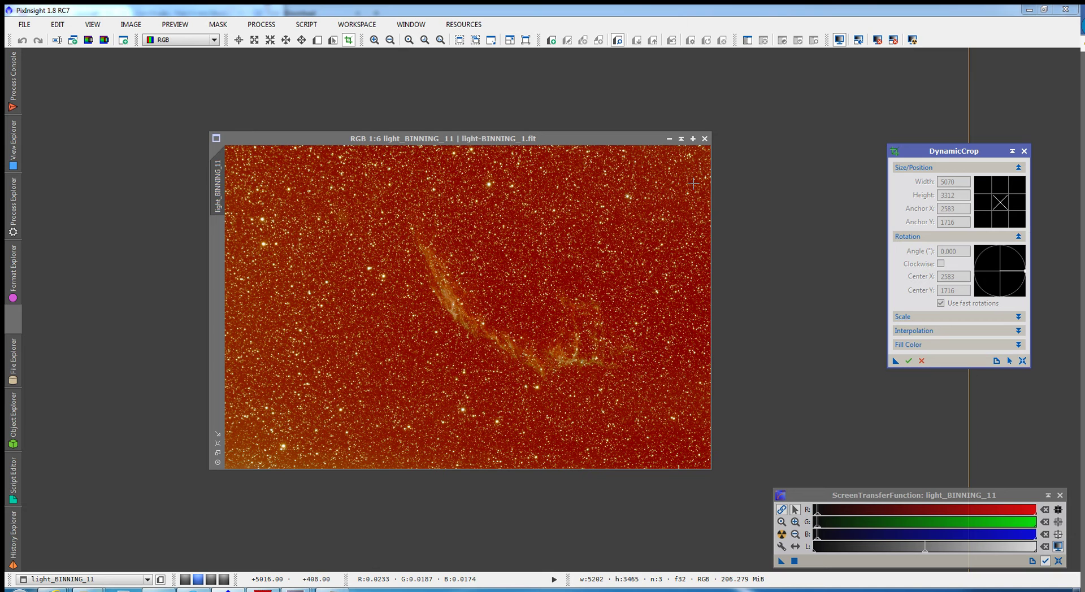
pyautogui.moveTo(704, 151)
pyautogui.mouseDown()
pyautogui.moveTo(569, 247)
pyautogui.moveTo(461, 396)
pyautogui.moveTo(407, 438)
pyautogui.moveTo(340, 460)
pyautogui.moveTo(306, 445)
pyautogui.mouseUp()
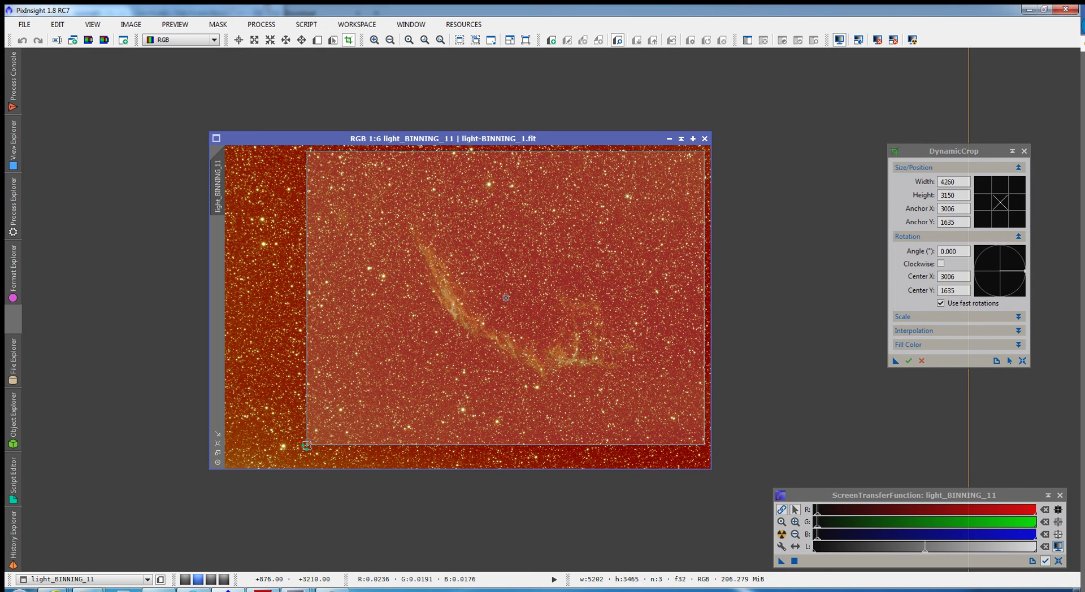
pyautogui.click(909, 361)
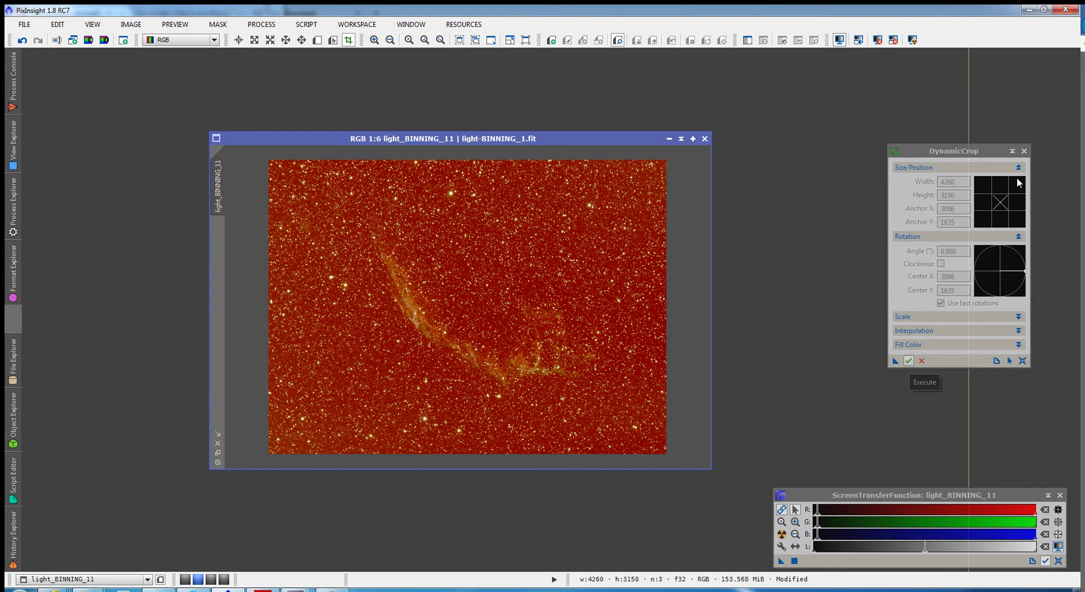
pyautogui.click(1024, 151)
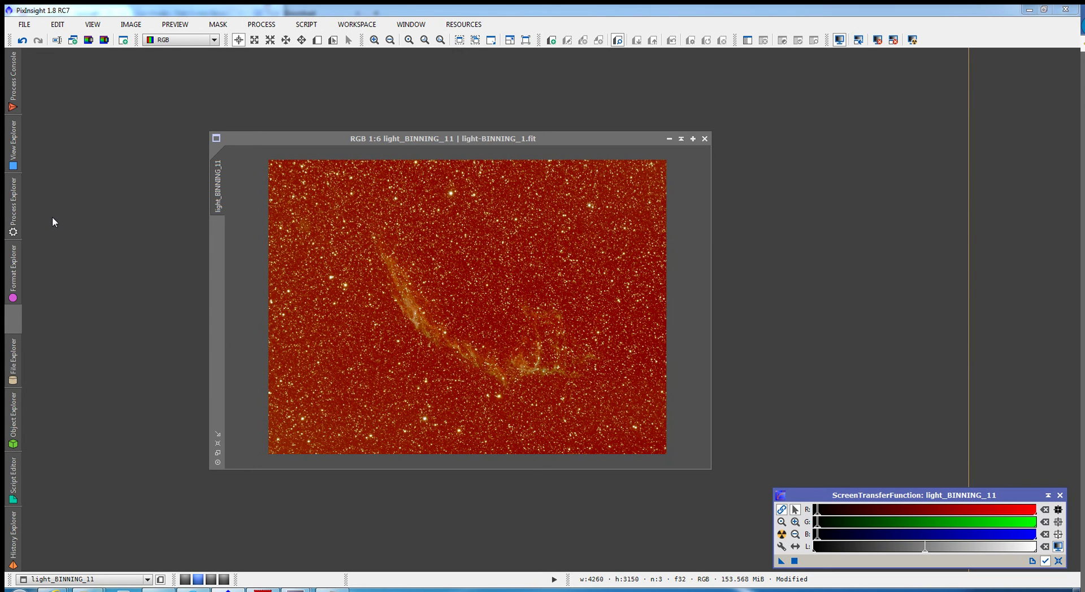
# Launch DynamicBackgroundExtraction and attach it to the cropped light_BINNING_11 image.
pyautogui.click(13, 209)
pyautogui.click(79, 180)
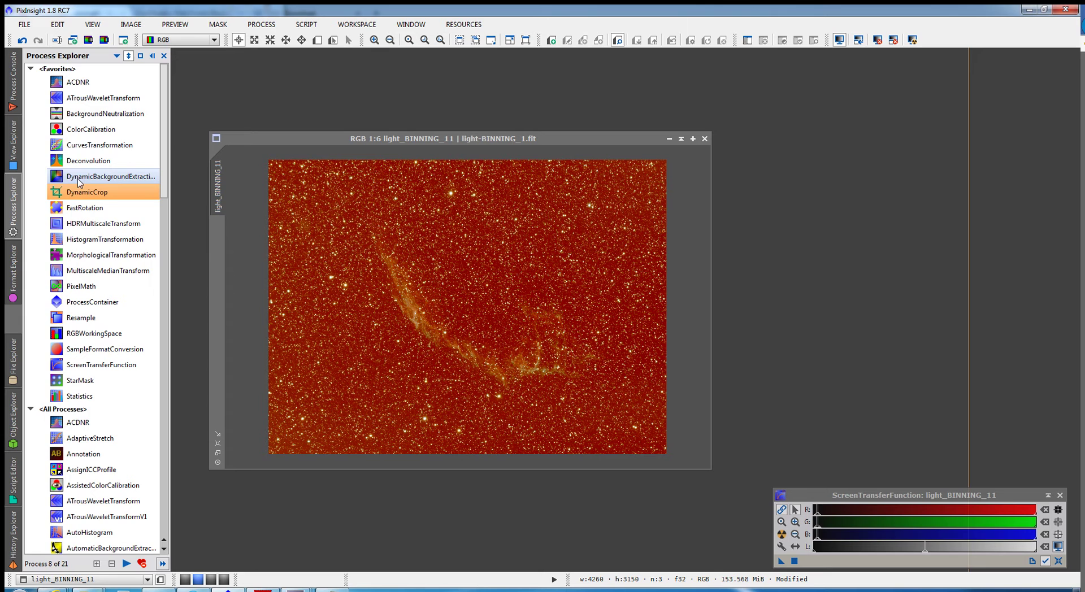
pyautogui.doubleClick(79, 178)
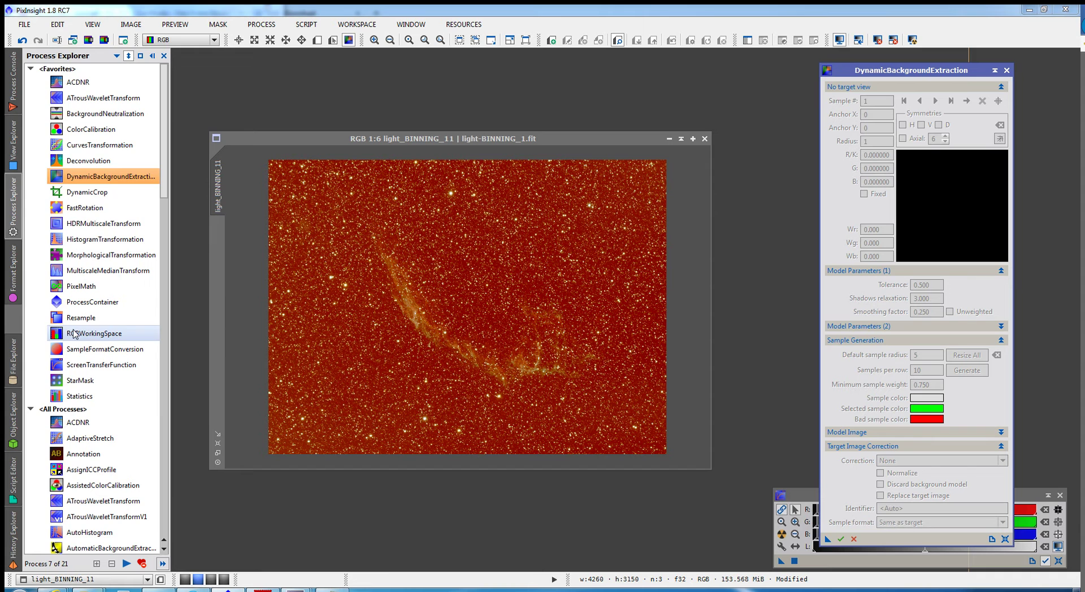
pyautogui.click(495, 149)
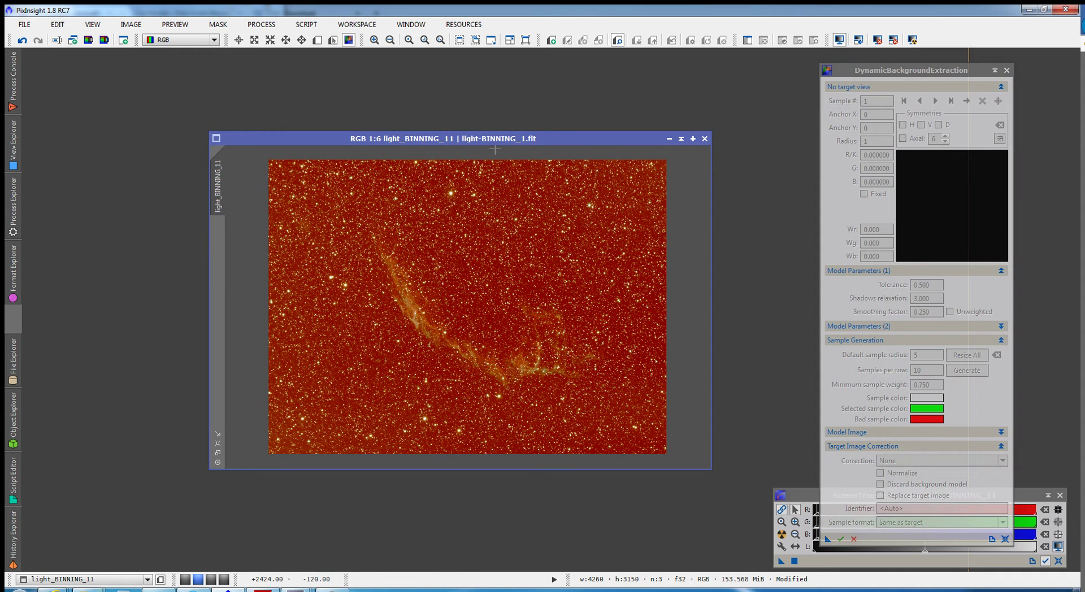
pyautogui.click(460, 306)
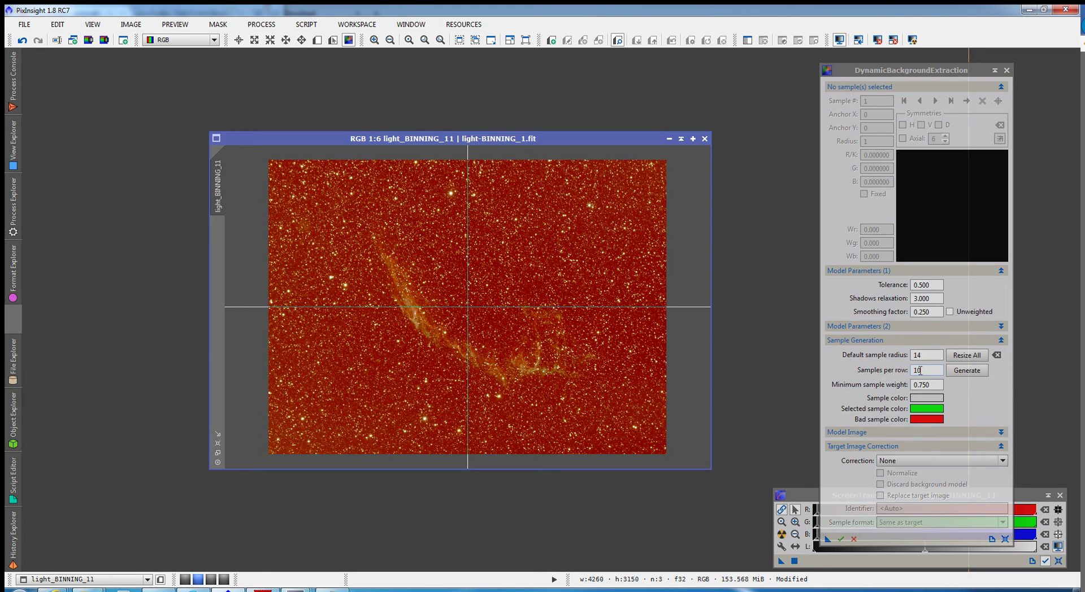
# Generate DBE samples with minimum sample weight 0.550, giving 82 samples across the image.
pyautogui.click(973, 375)
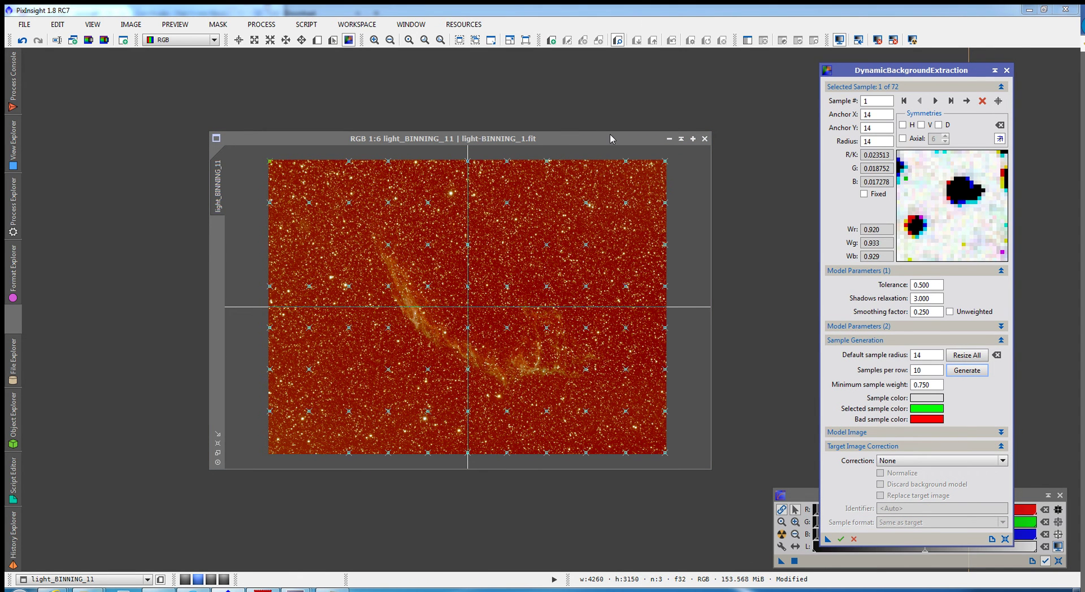
pyautogui.moveTo(710, 130); pyautogui.dragTo(776, 86)
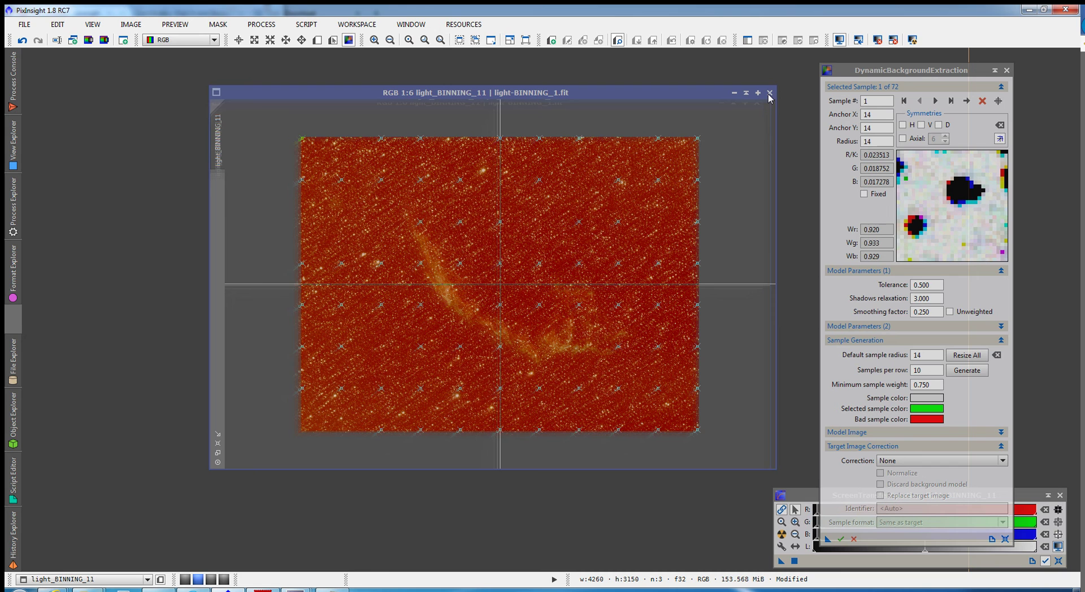
pyautogui.scroll(2, 643, 214)
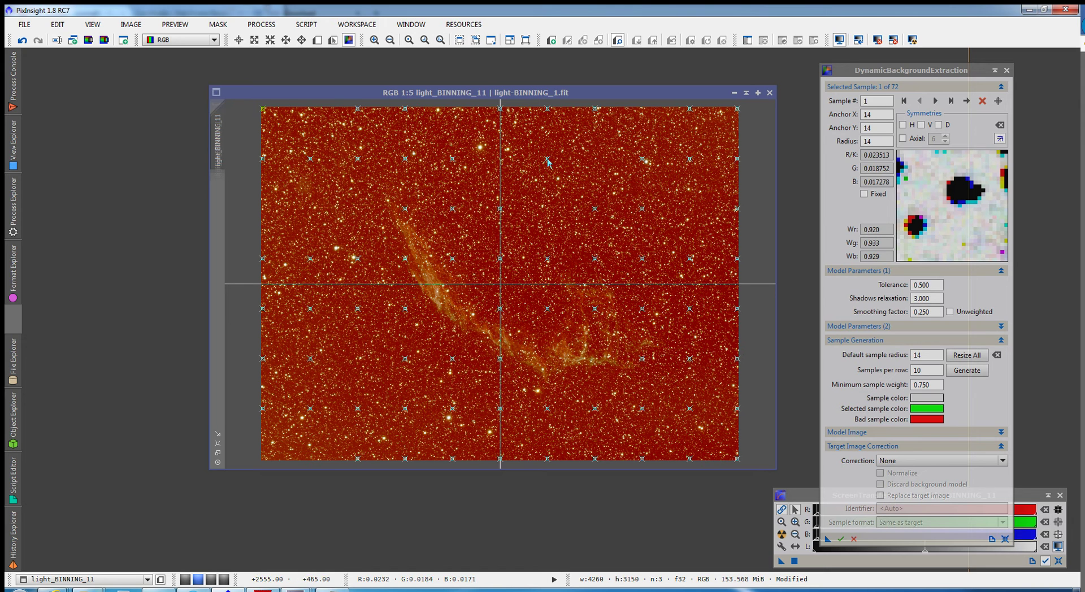
pyautogui.click(925, 385)
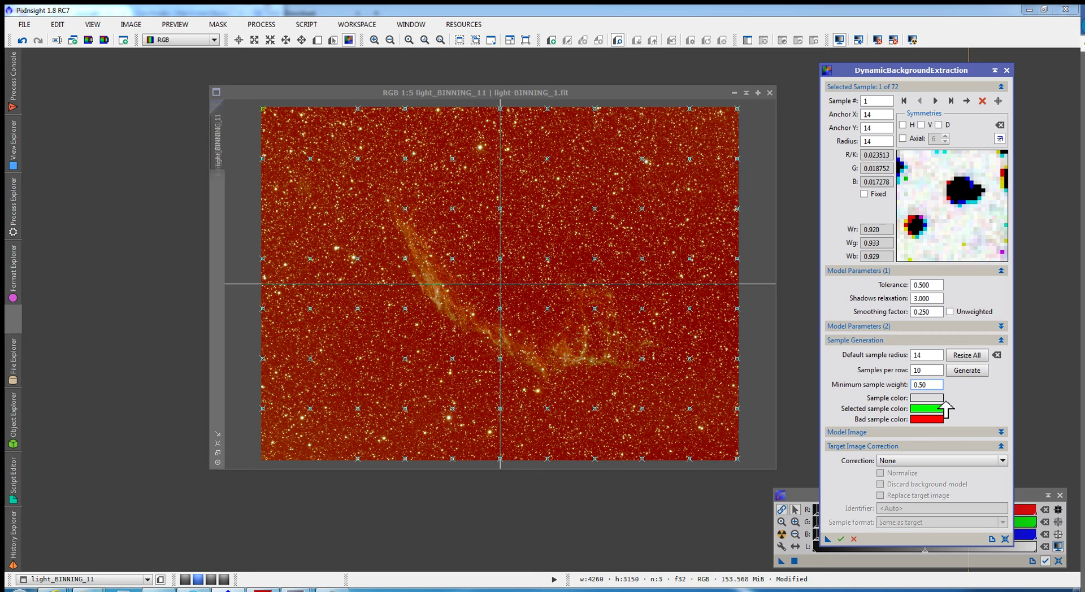
pyautogui.click(967, 371)
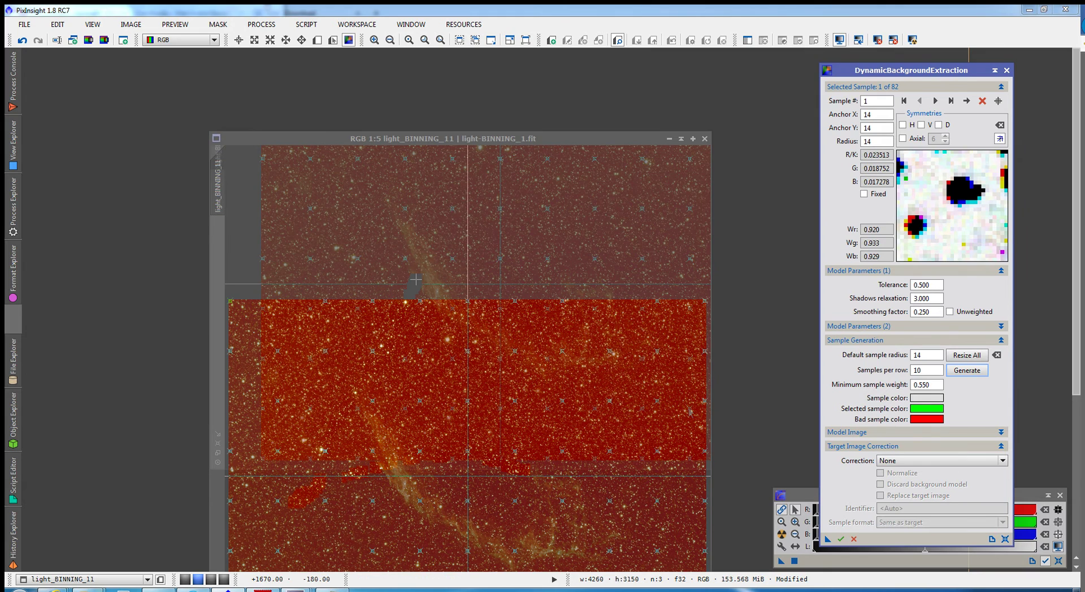
pyautogui.moveTo(461, 141); pyautogui.dragTo(534, 147)
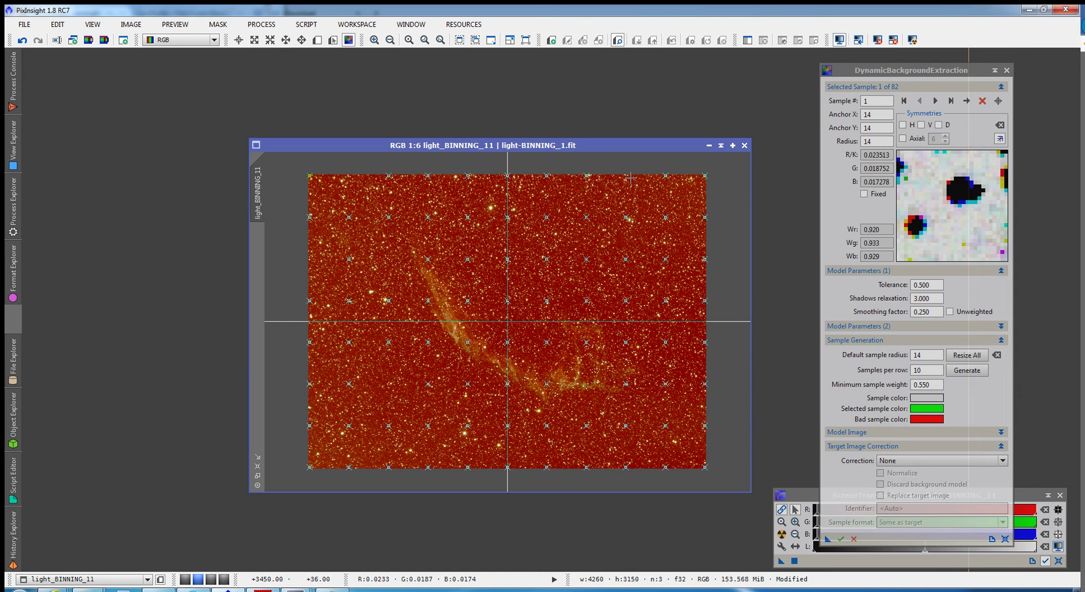
# Add samples near the top-right and top-left edges and delete one sitting on the nebula.
pyautogui.click(631, 178)
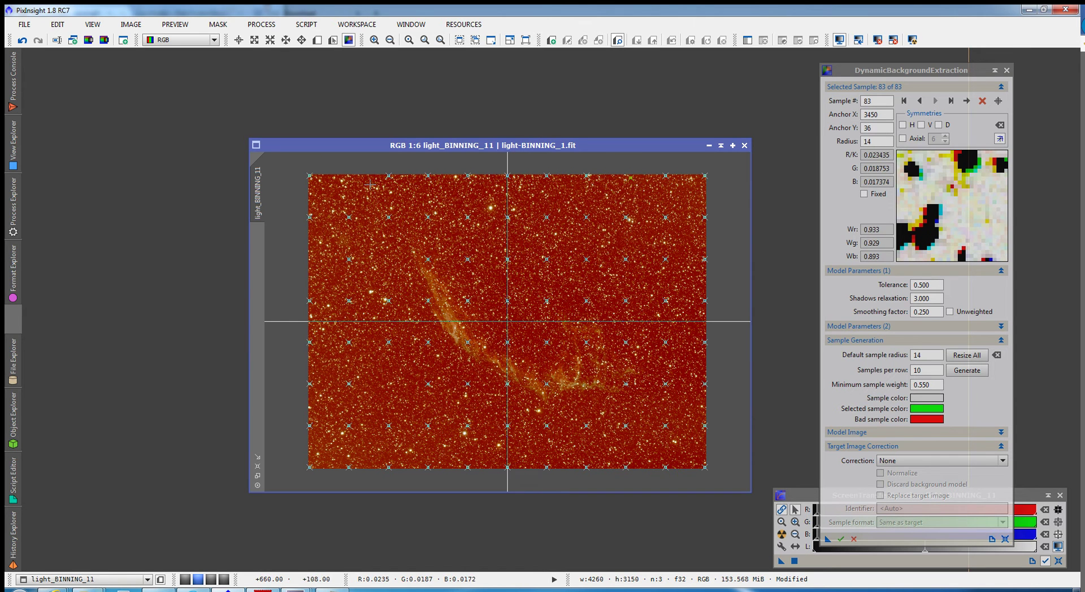
pyautogui.click(337, 182)
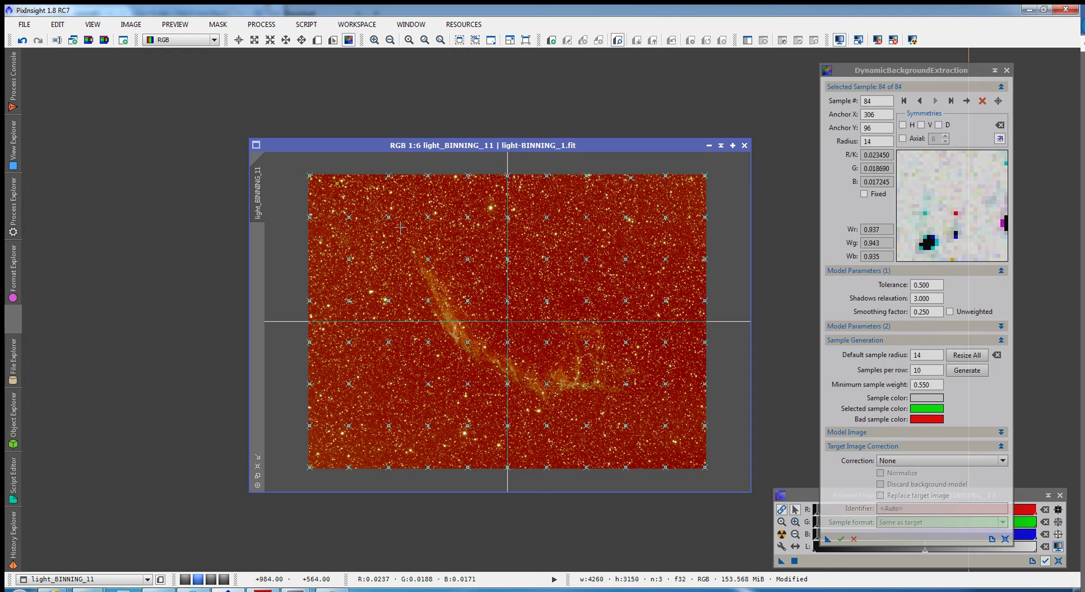
pyautogui.click(468, 344)
pyautogui.press('Delete')
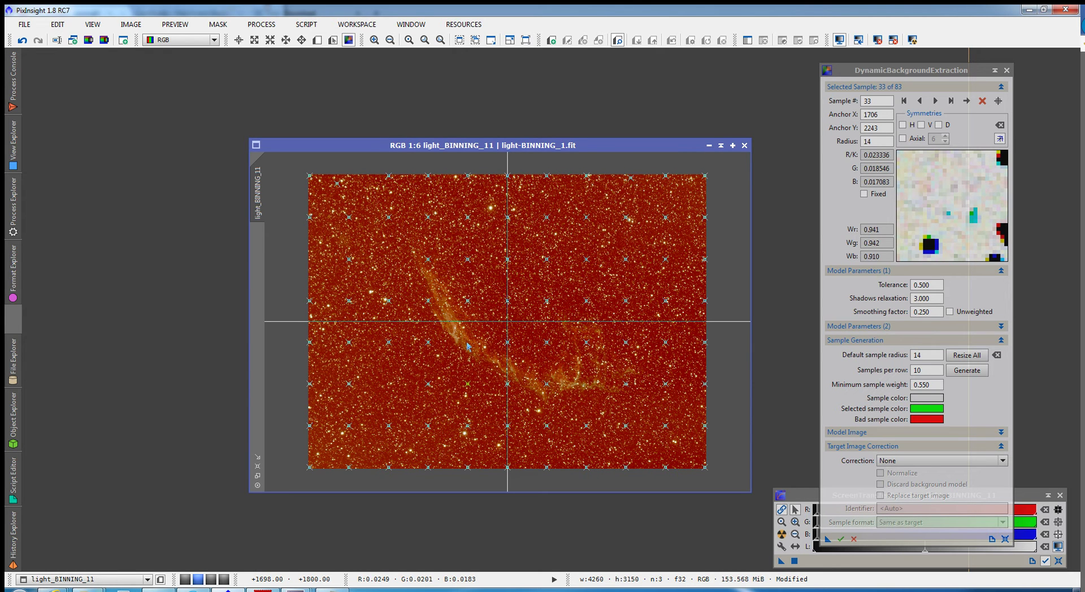
# Delete the remaining poorly placed samples, leaving 80 in the grid.
pyautogui.click(547, 385)
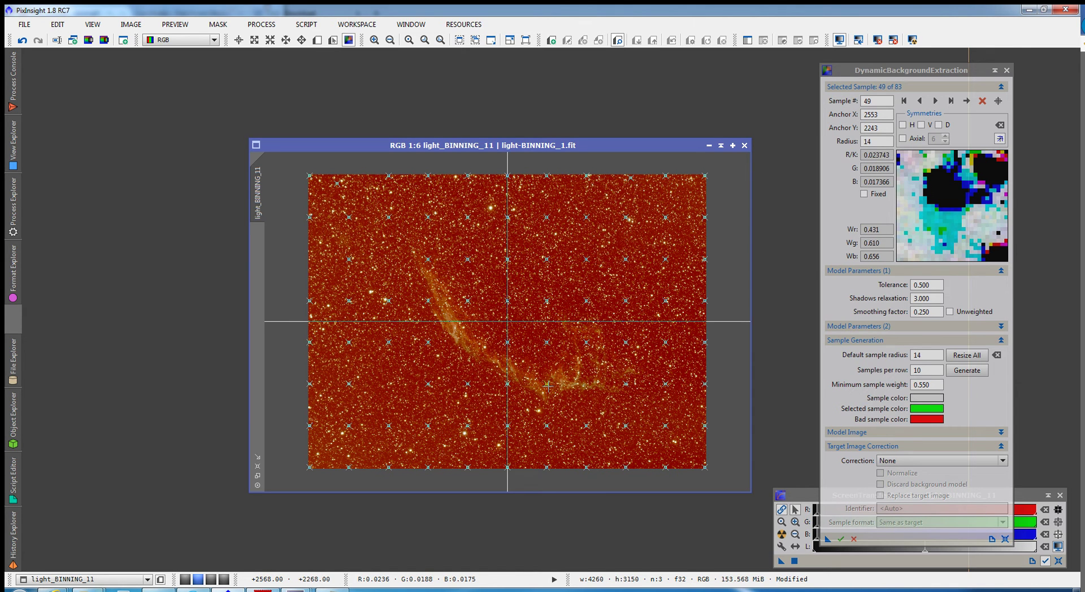
pyautogui.press('Delete')
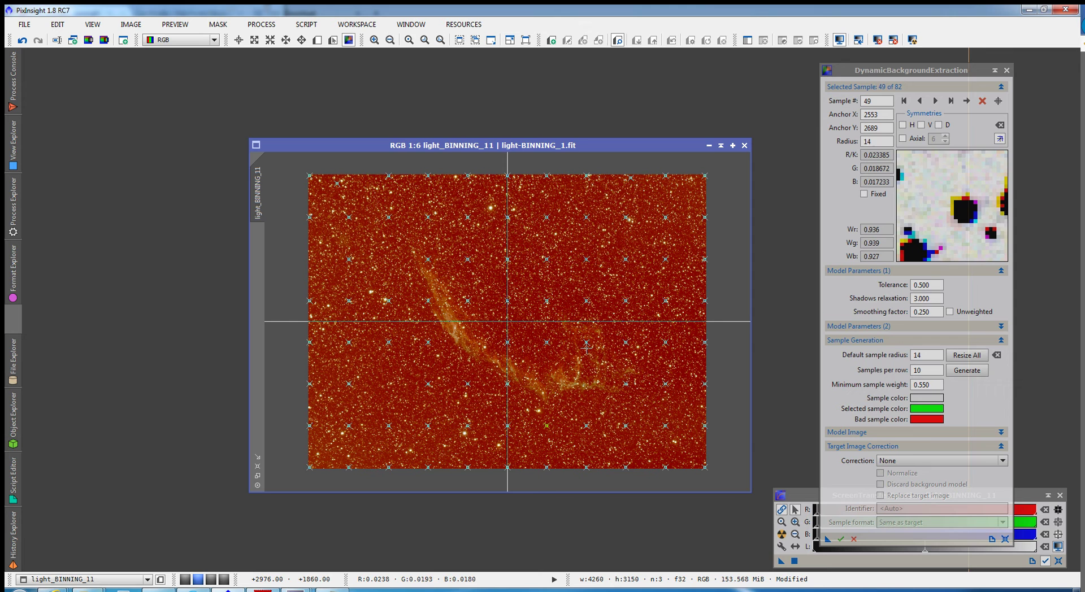
pyautogui.press('Delete')
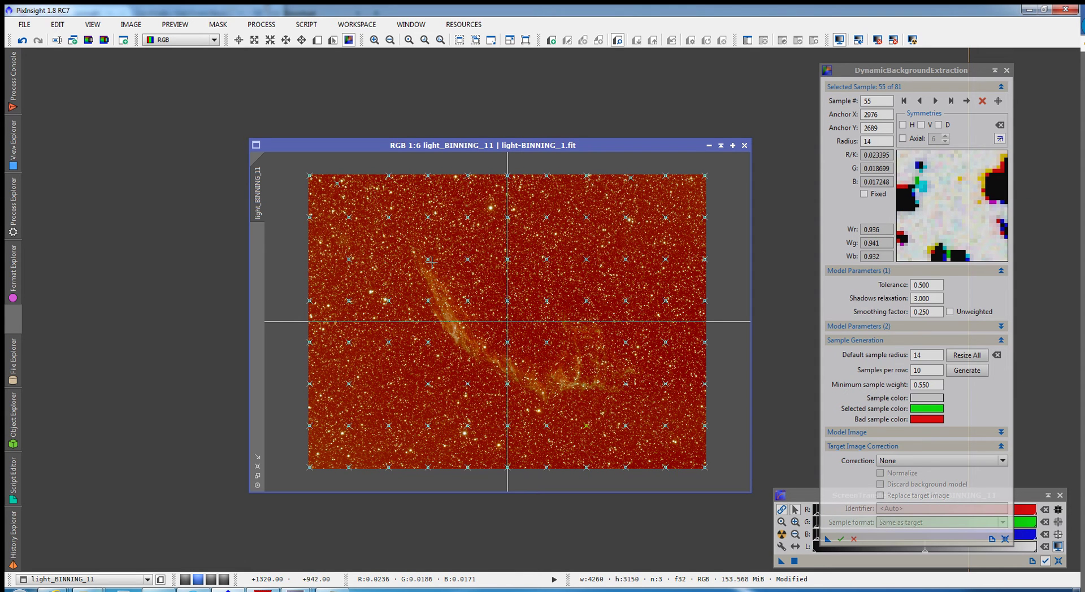
pyautogui.click(625, 384)
pyautogui.press('Delete')
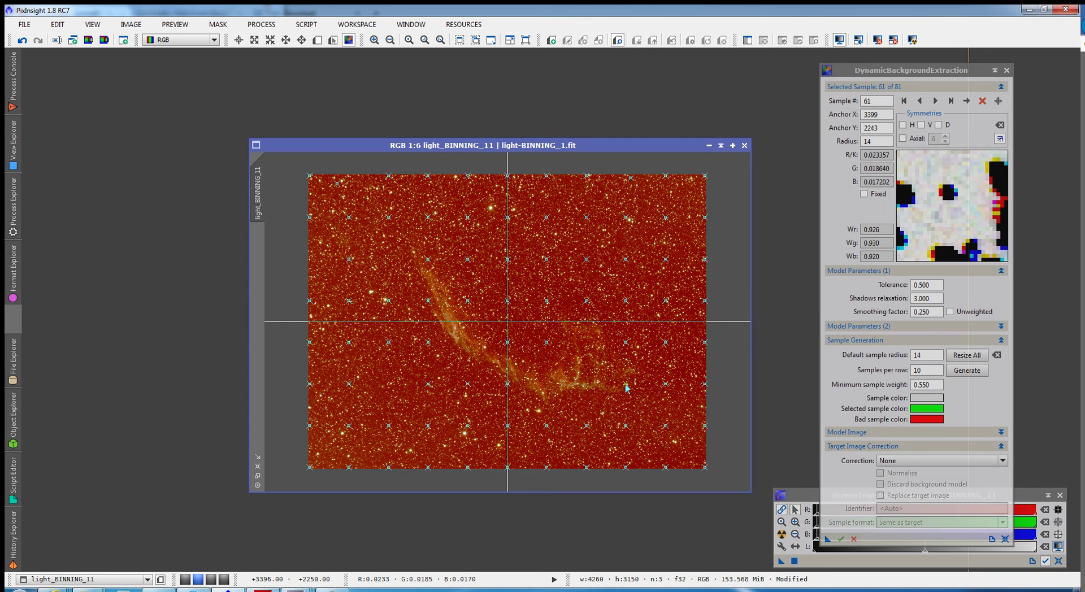
pyautogui.press('Delete')
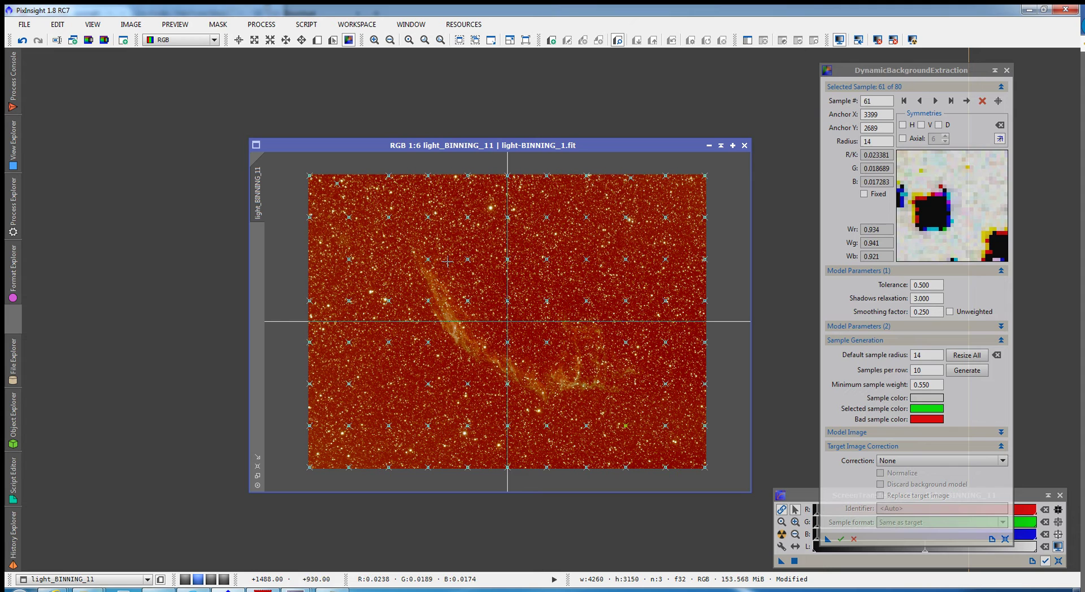
pyautogui.click(921, 284)
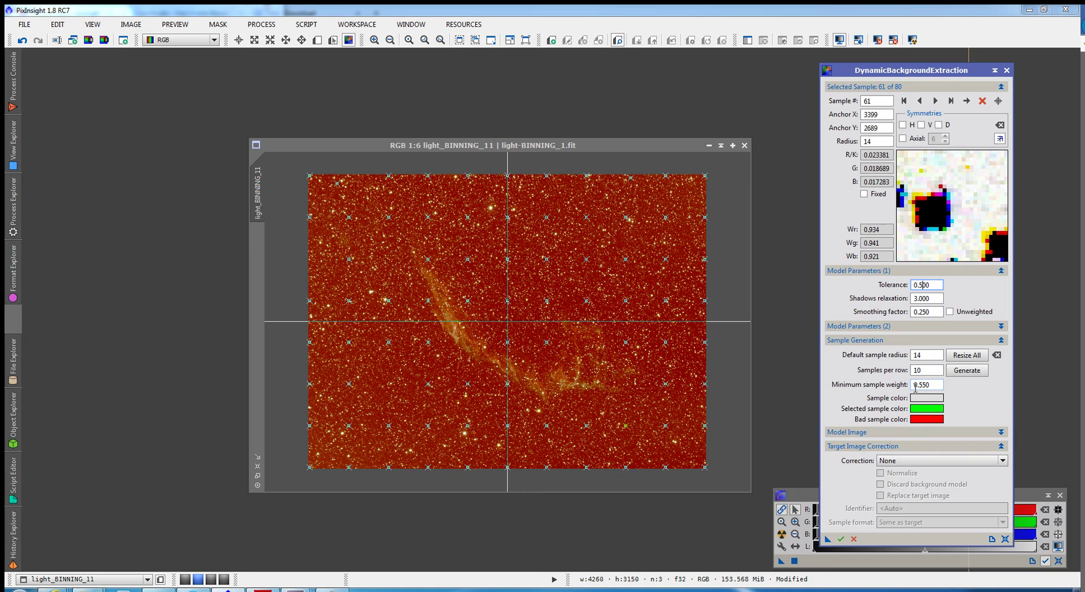
# Set DBE correction to Subtraction and apply it to the Veil image.
pyautogui.click(943, 461)
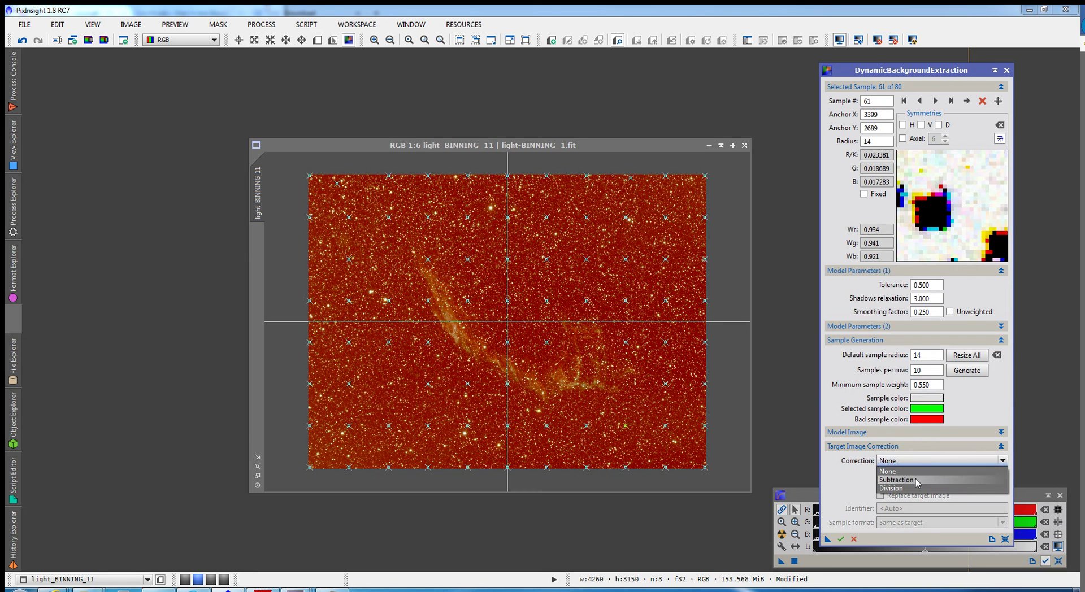
pyautogui.click(914, 479)
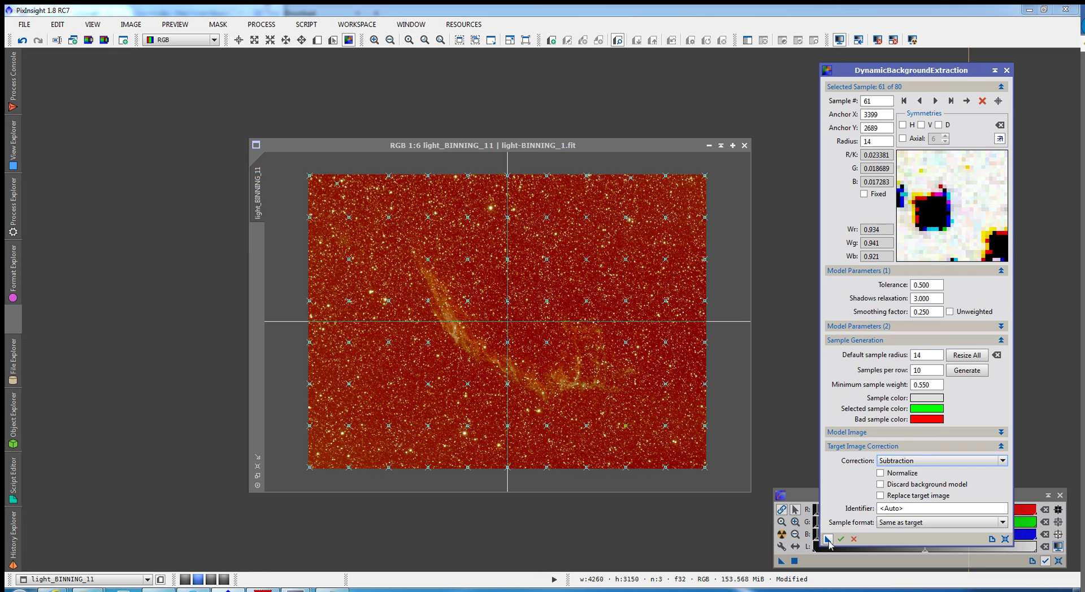
pyautogui.moveTo(829, 541); pyautogui.dragTo(612, 382)
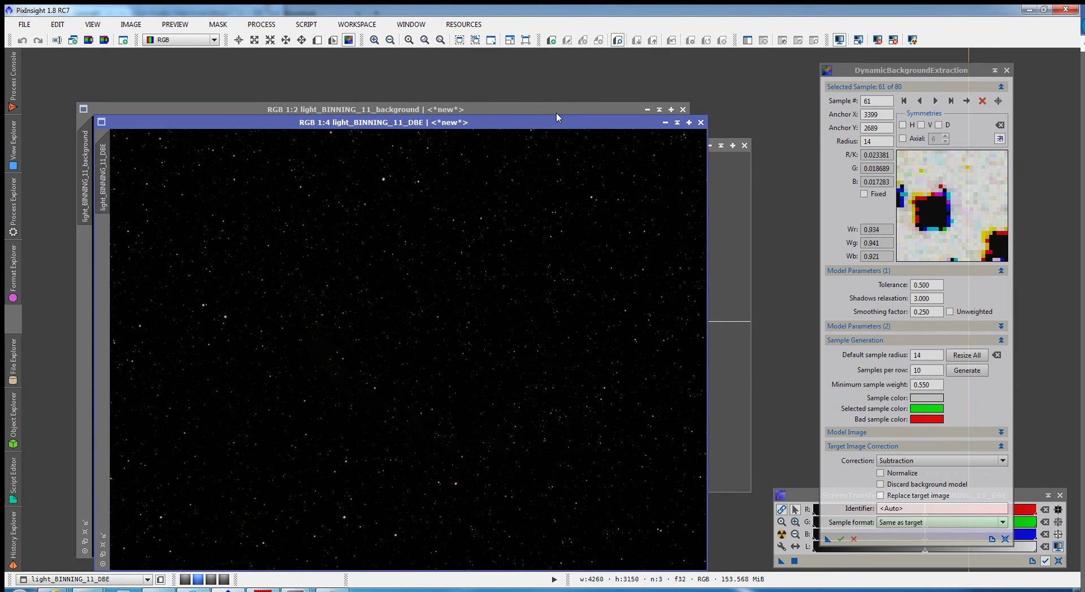
# Auto-stretch the light_BINNING_11_background model to inspect it, then close it.
pyautogui.click(555, 113)
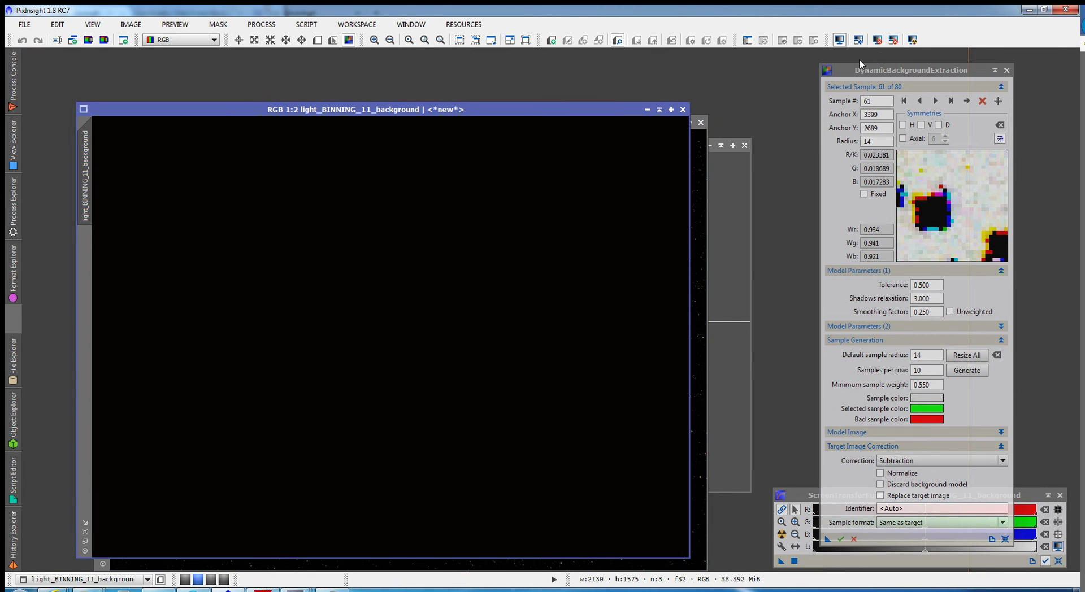
pyautogui.click(915, 44)
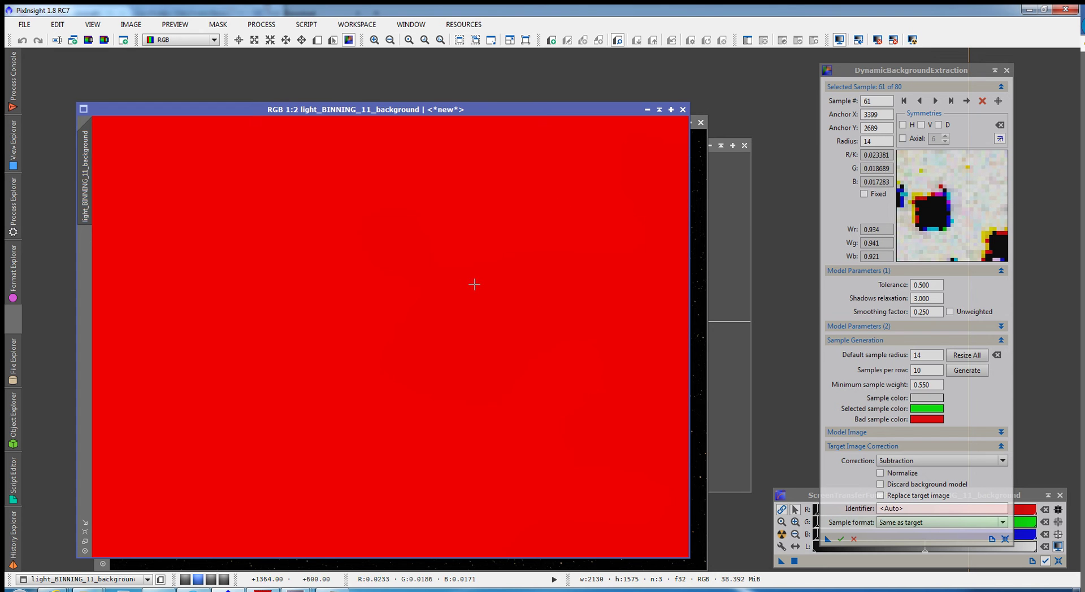
pyautogui.click(745, 385)
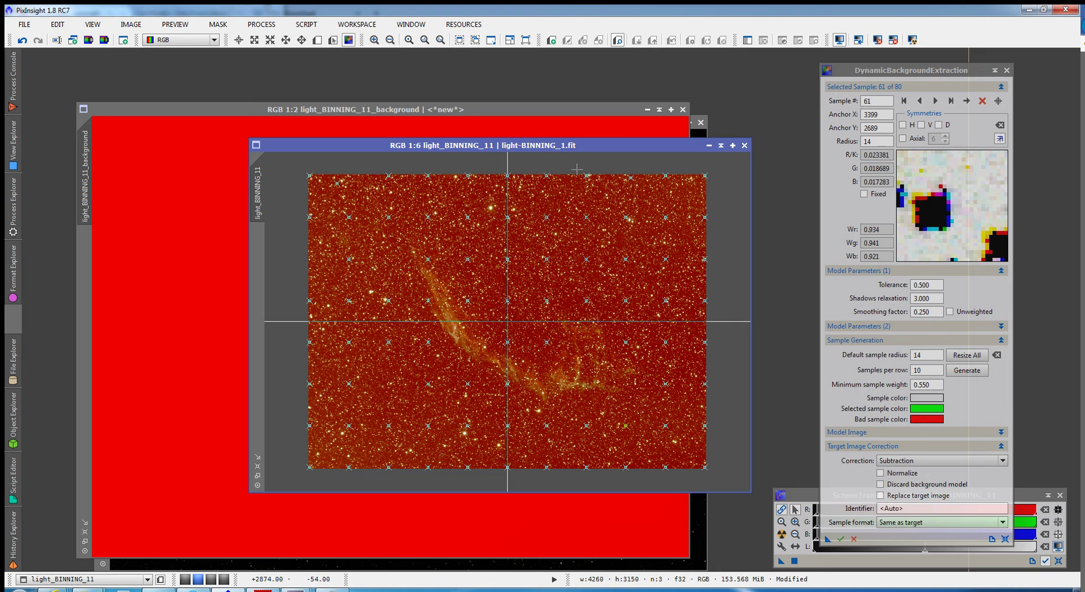
pyautogui.click(683, 110)
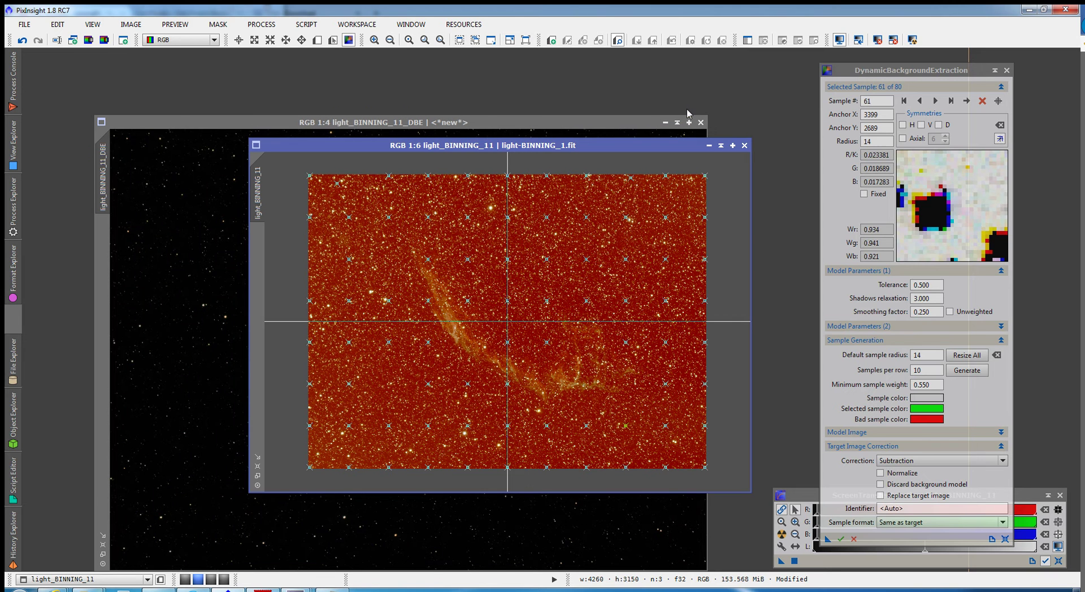
# End the DBE session and minimize the original uncorrected image out of the way.
pyautogui.click(1007, 69)
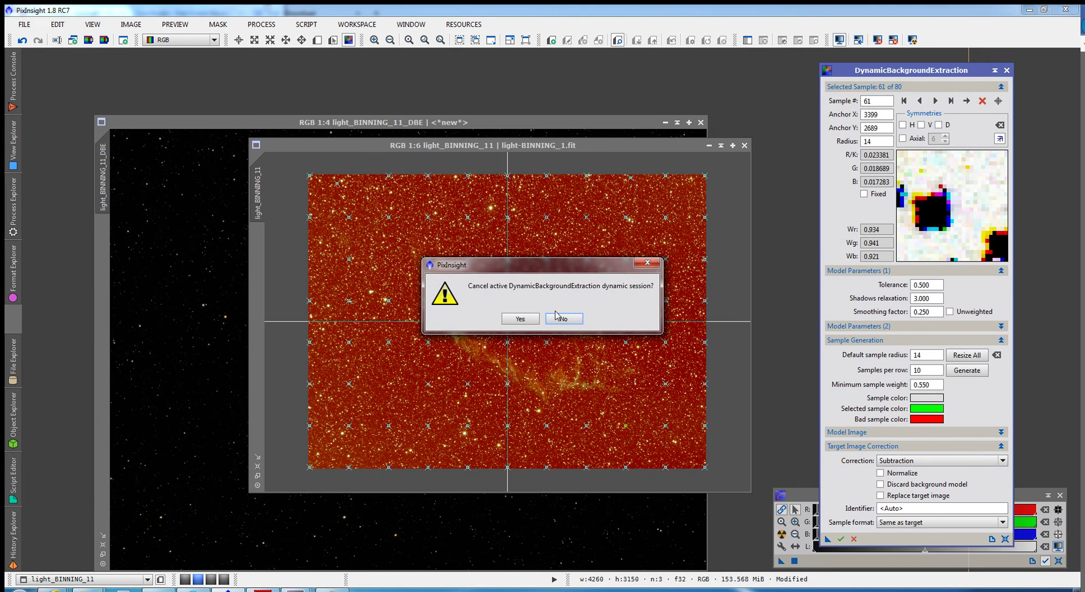
pyautogui.click(520, 320)
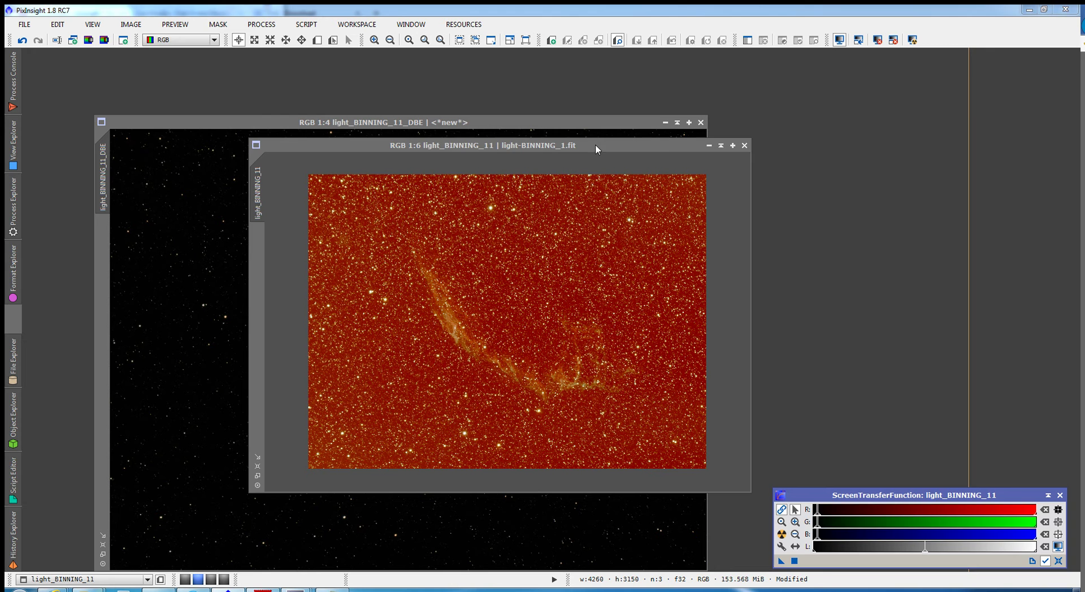
pyautogui.click(709, 146)
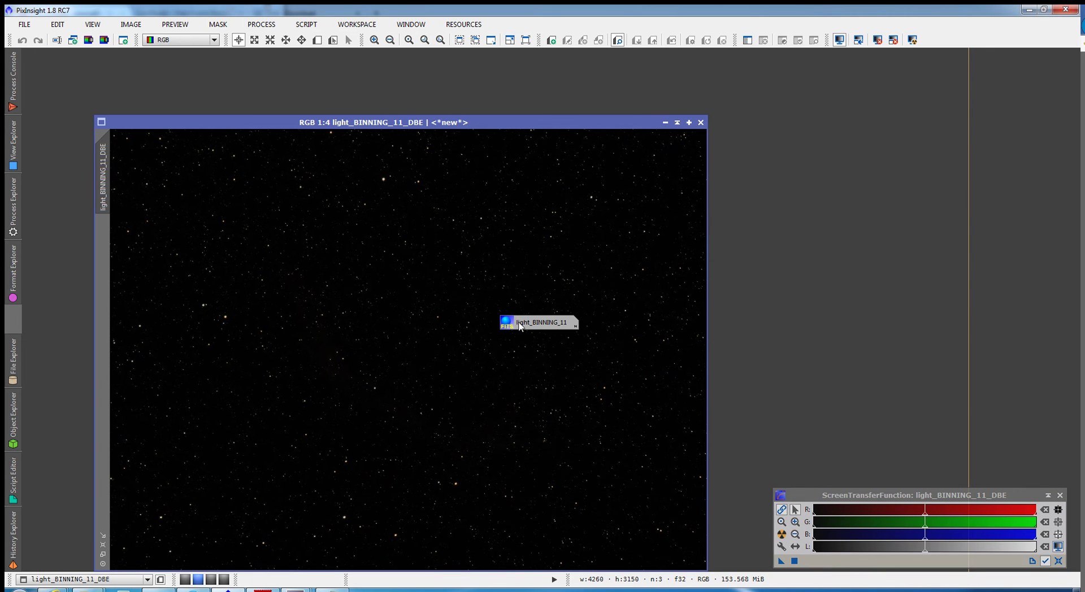
pyautogui.moveTo(520, 326); pyautogui.dragTo(927, 91)
# Auto-stretch light_BINNING_11_DBE to show the Veil on a neutral background.
pyautogui.moveTo(641, 122); pyautogui.dragTo(673, 79)
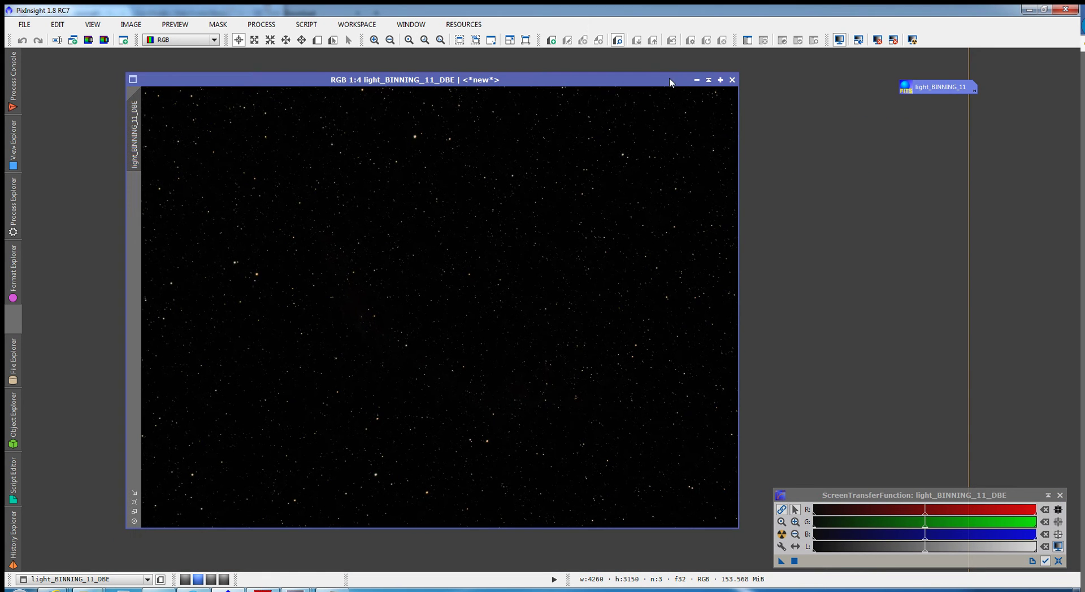
pyautogui.click(782, 535)
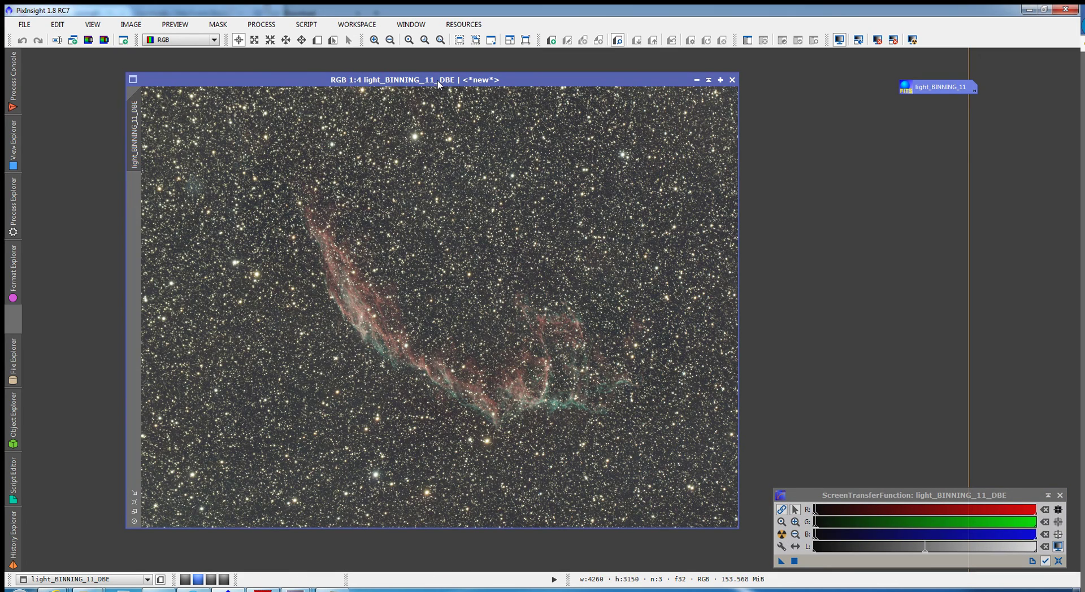
pyautogui.moveTo(440, 84); pyautogui.dragTo(498, 84)
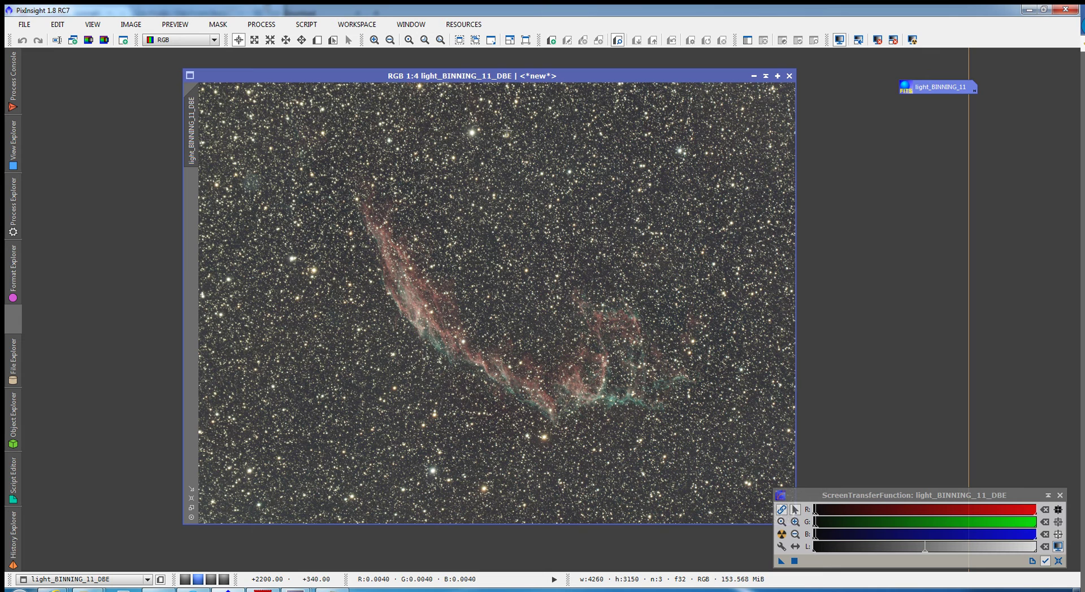
# Reopen DynamicBackgroundExtraction on light_BINNING_11_DBE and generate a sample grid.
pyautogui.click(15, 214)
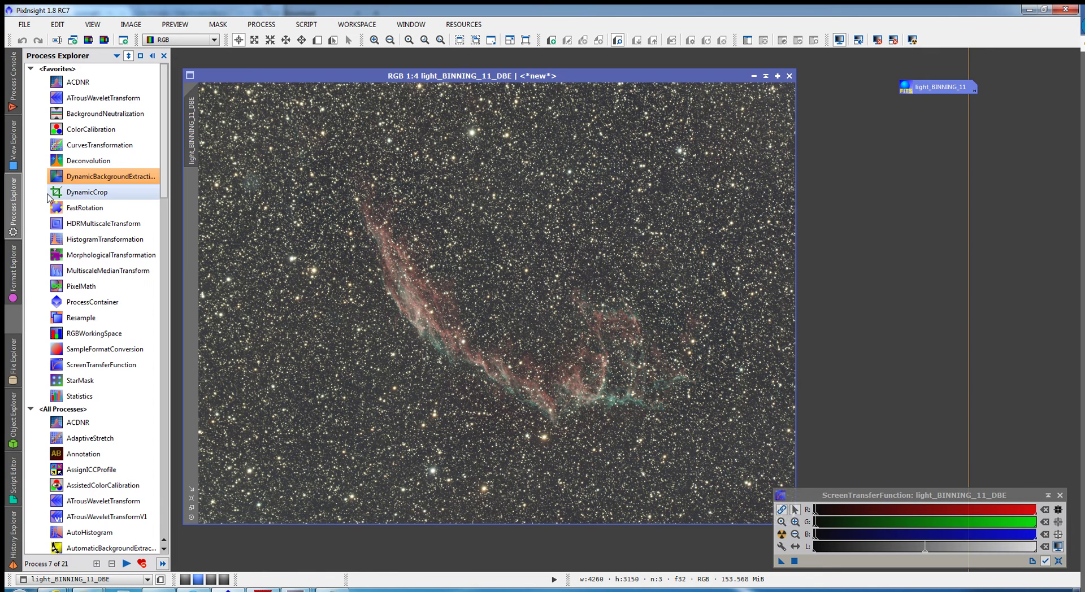
pyautogui.doubleClick(62, 176)
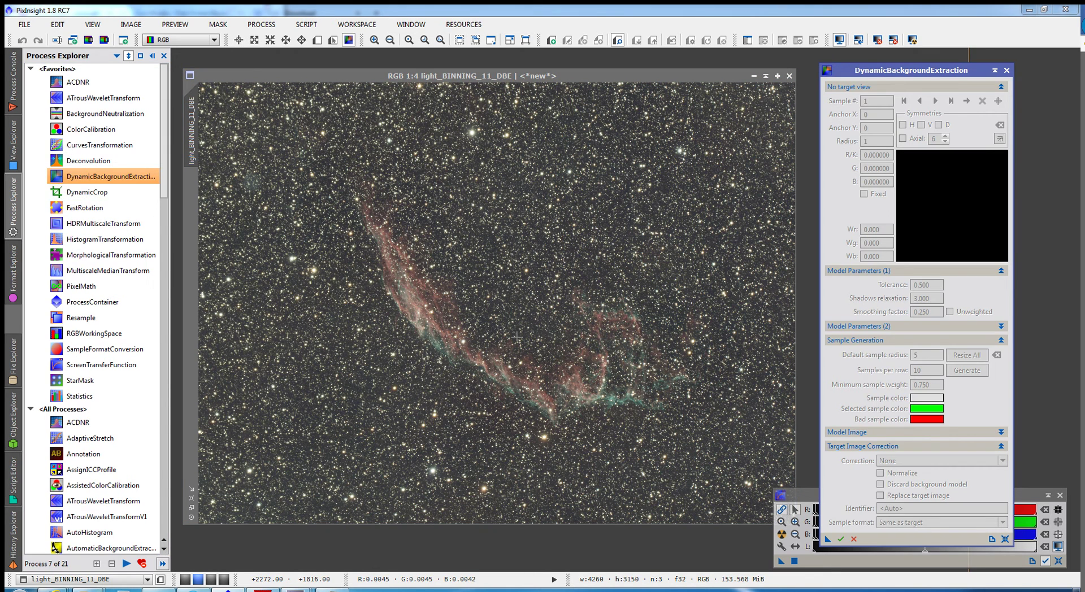
pyautogui.click(496, 303)
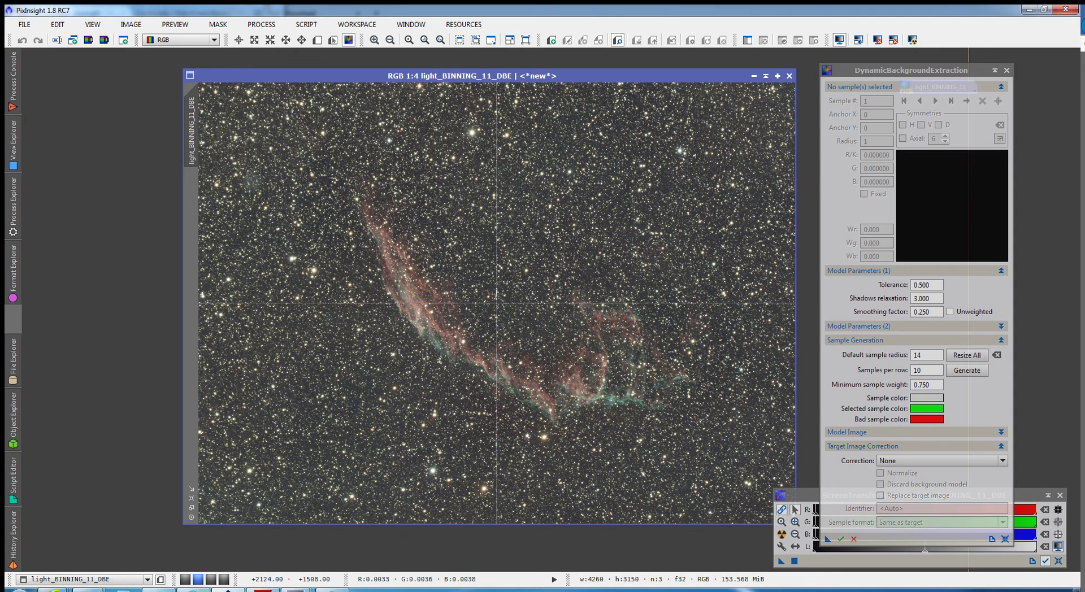
pyautogui.click(967, 371)
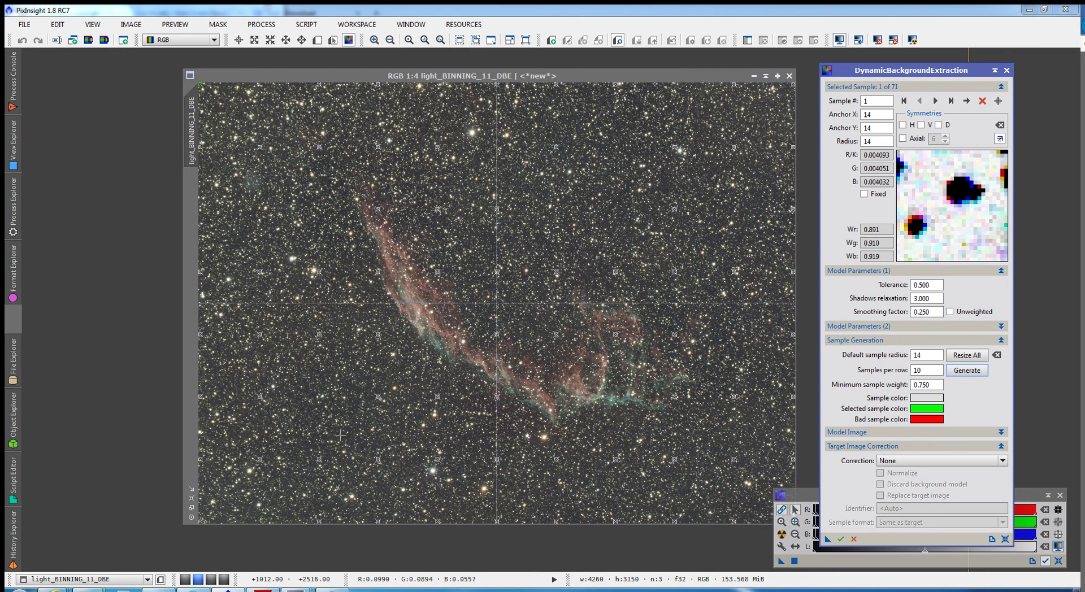
# Lower the minimum sample weight and regenerate the background samples.
pyautogui.click(923, 385)
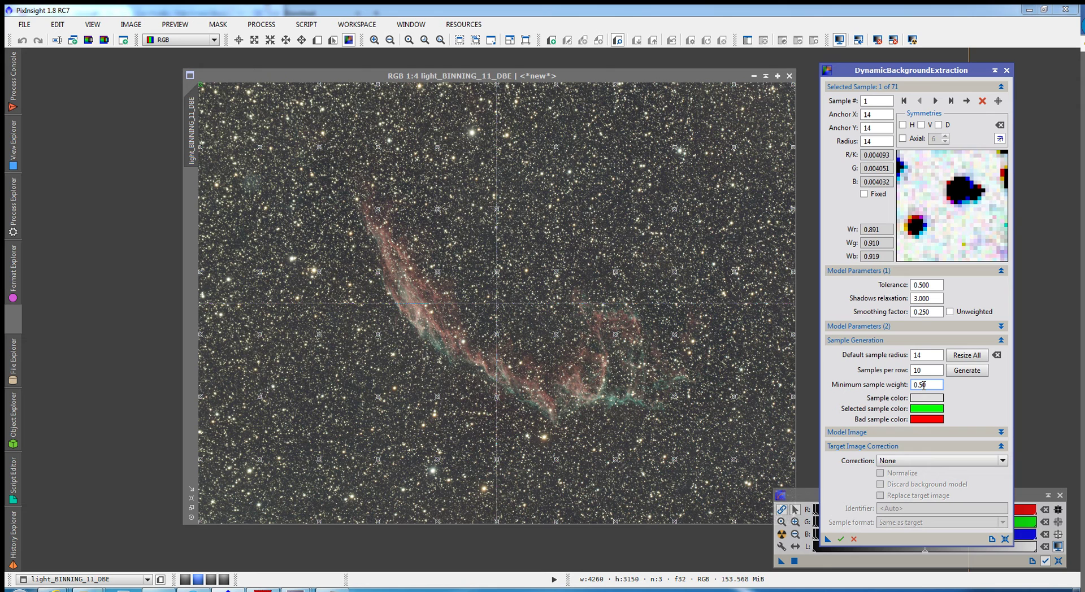
pyautogui.write('5')
pyautogui.click(967, 371)
pyautogui.click(923, 385)
pyautogui.click(964, 371)
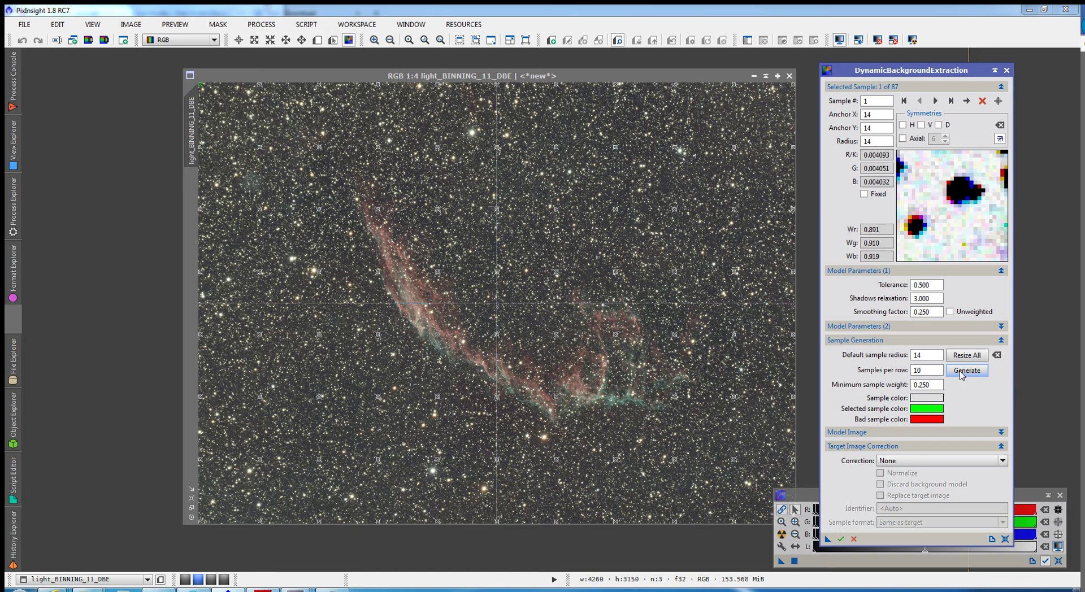
# Delete stray samples lying on stars and nebulosity, leaving 83 in the grid.
pyautogui.click(440, 336)
pyautogui.press('Delete')
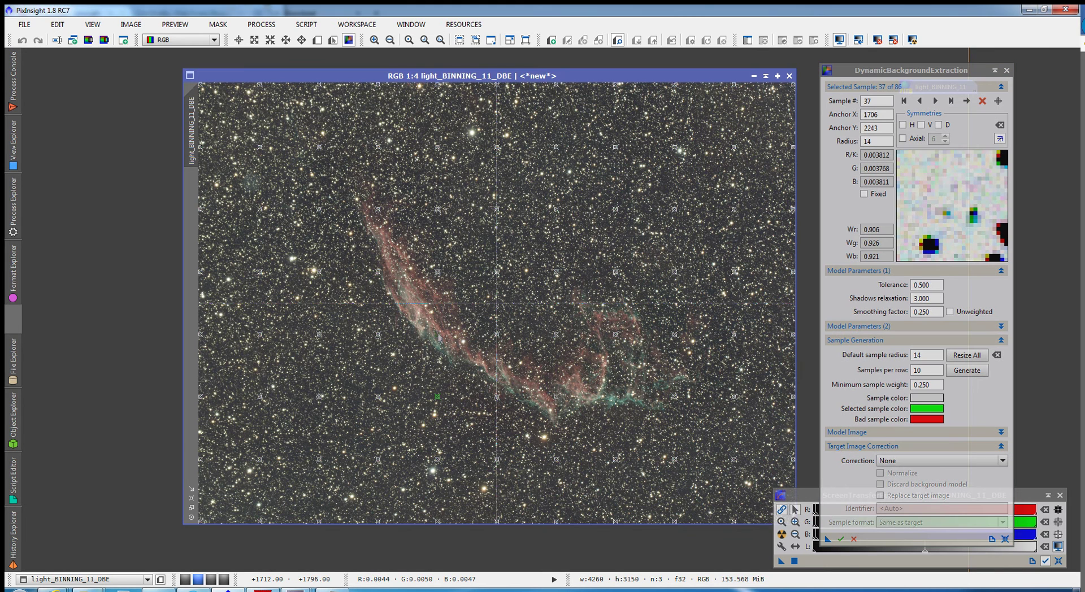
pyautogui.click(378, 273)
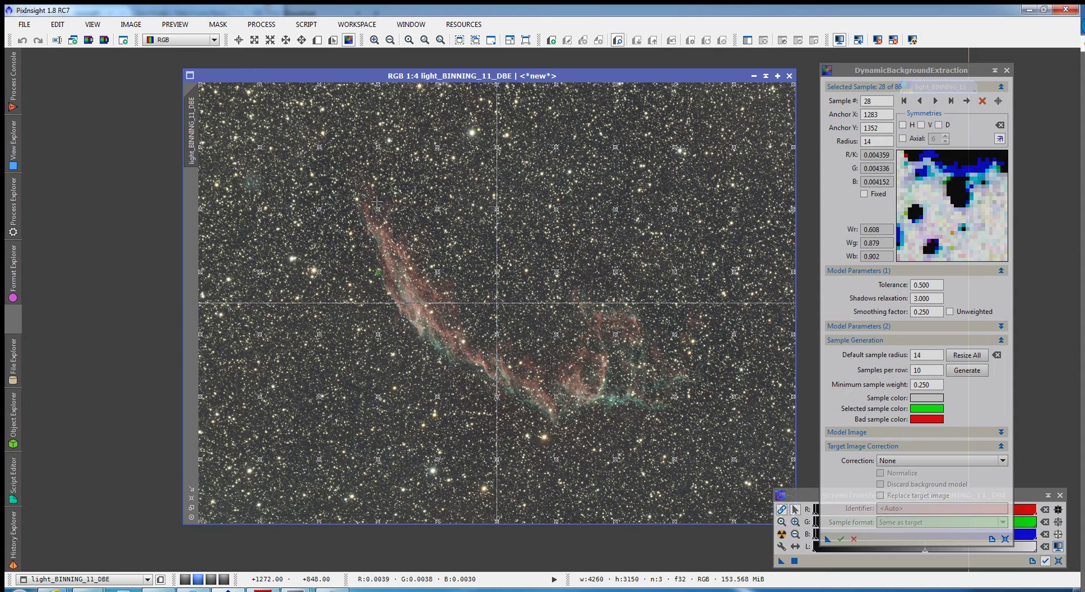
pyautogui.click(378, 214)
pyautogui.press('Delete')
pyautogui.click(437, 273)
pyautogui.press('Delete')
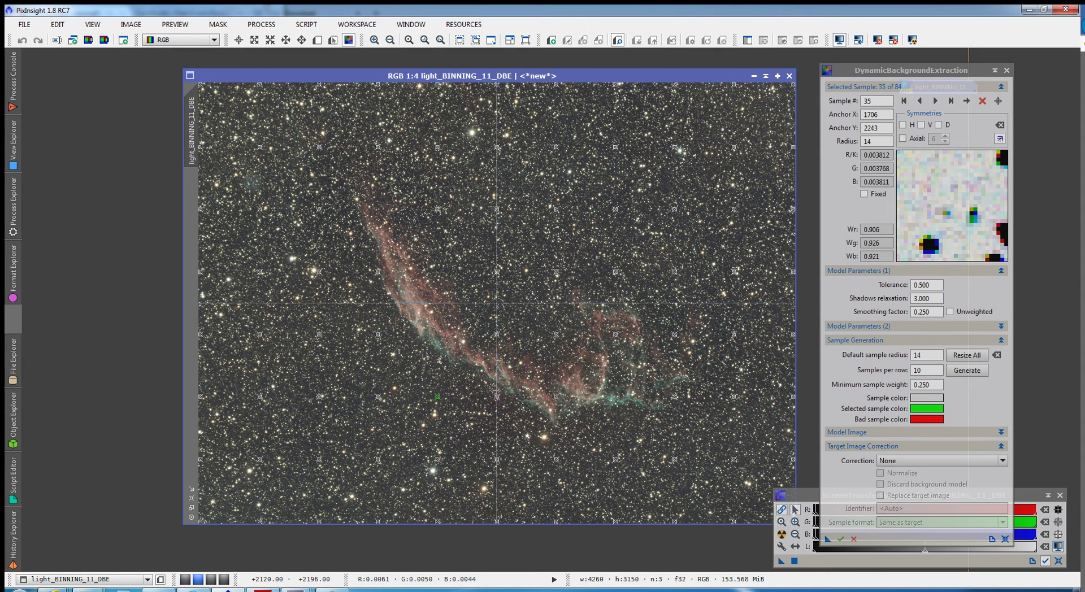
pyautogui.click(497, 397)
pyautogui.press('Delete')
pyautogui.click(614, 339)
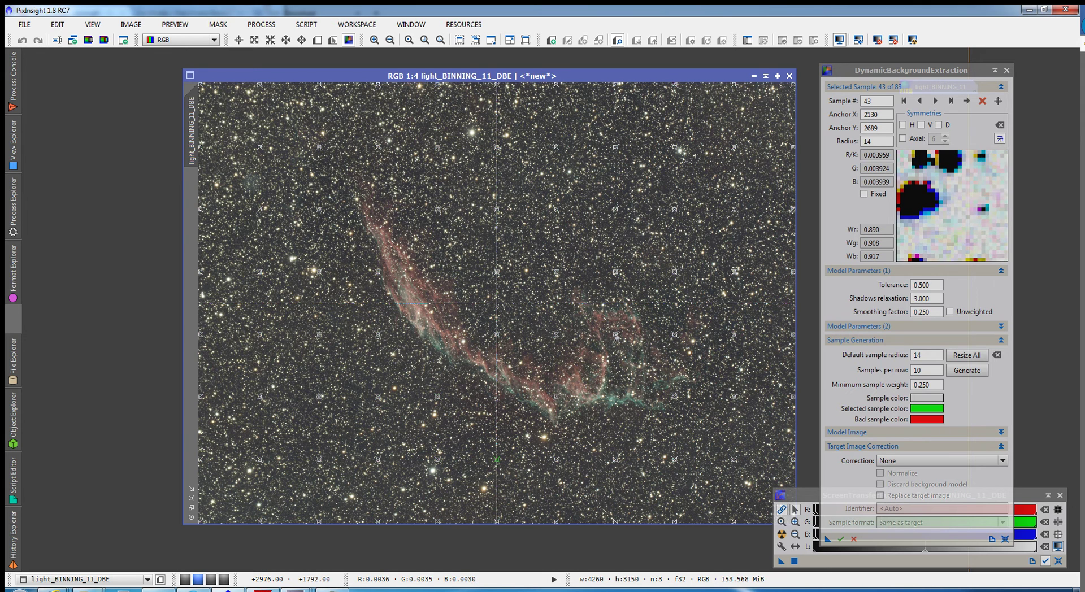
pyautogui.press('Delete')
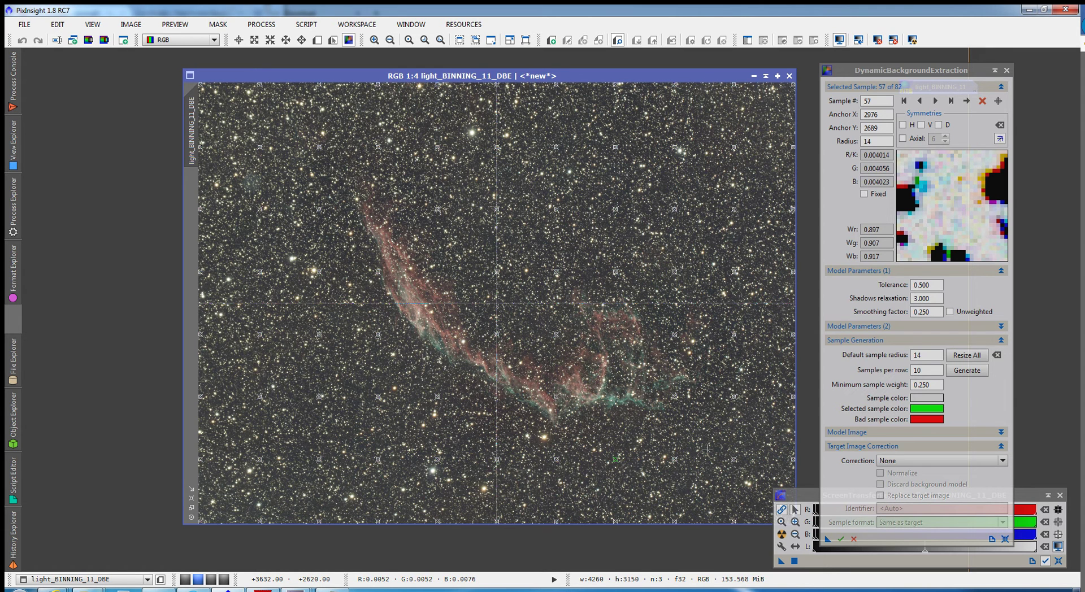
# Set correction to Subtraction and apply the second DBE pass, producing light_BINNING_11_DBE_DBE.
pyautogui.click(956, 461)
pyautogui.click(933, 474)
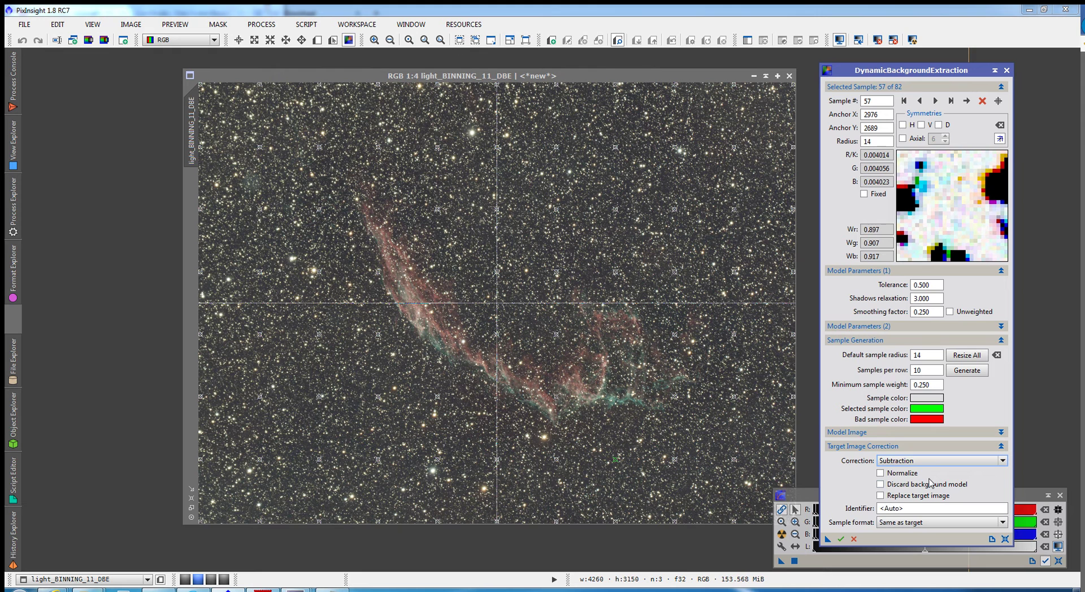
pyautogui.moveTo(829, 541); pyautogui.dragTo(610, 433)
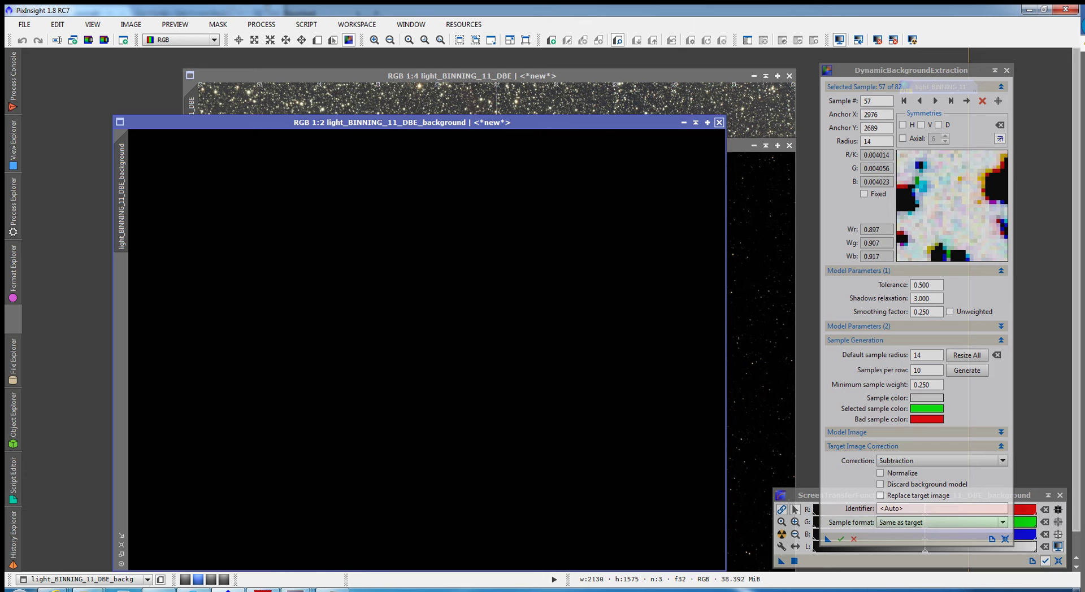
# Auto-stretch and discard the background model, then end the DBE session.
pyautogui.click(912, 40)
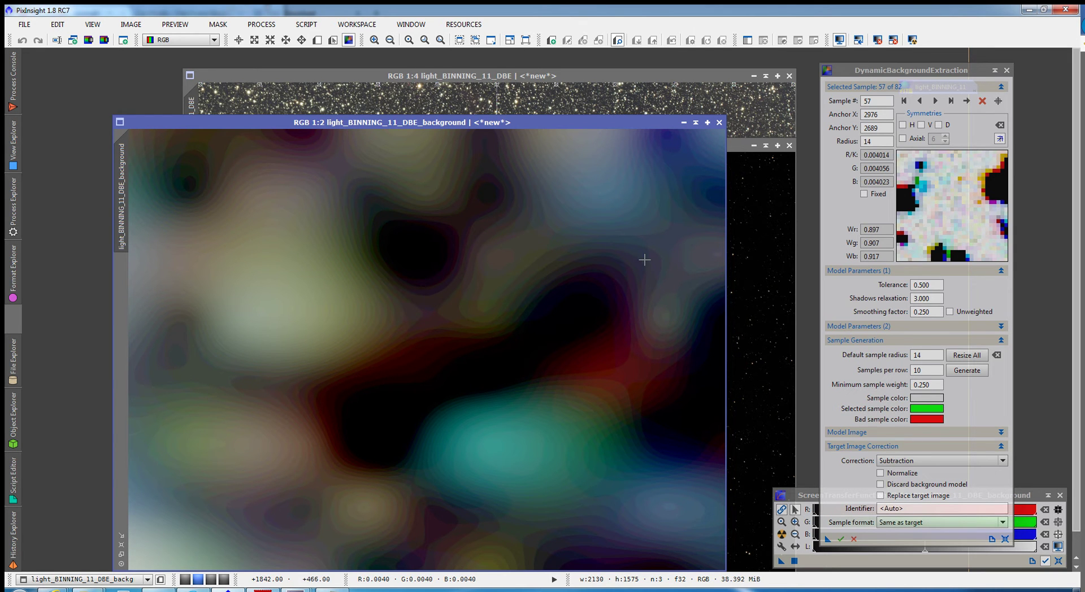
pyautogui.click(720, 123)
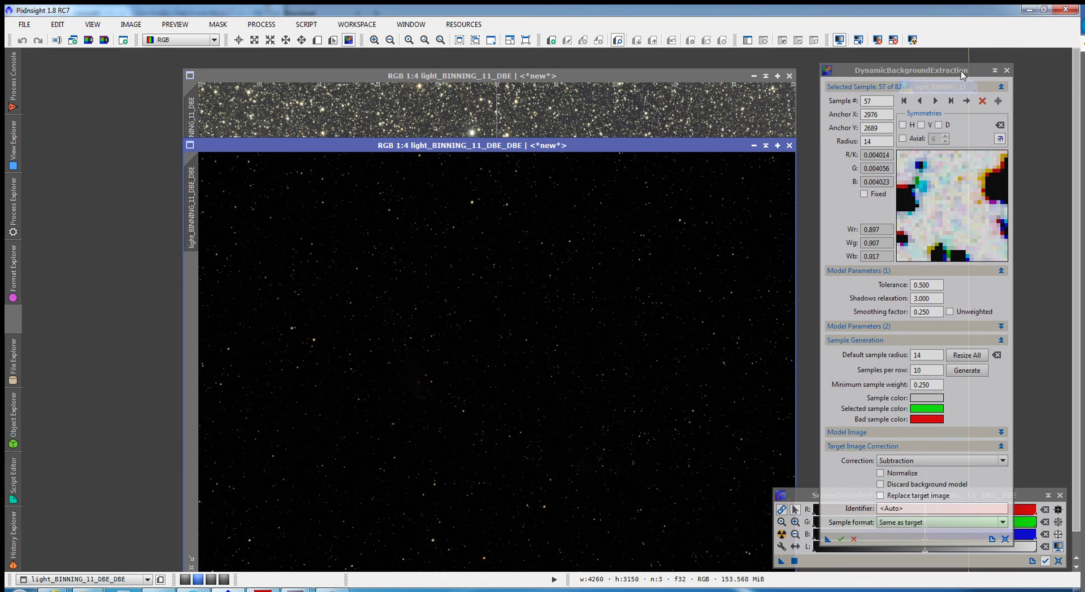
pyautogui.click(1007, 70)
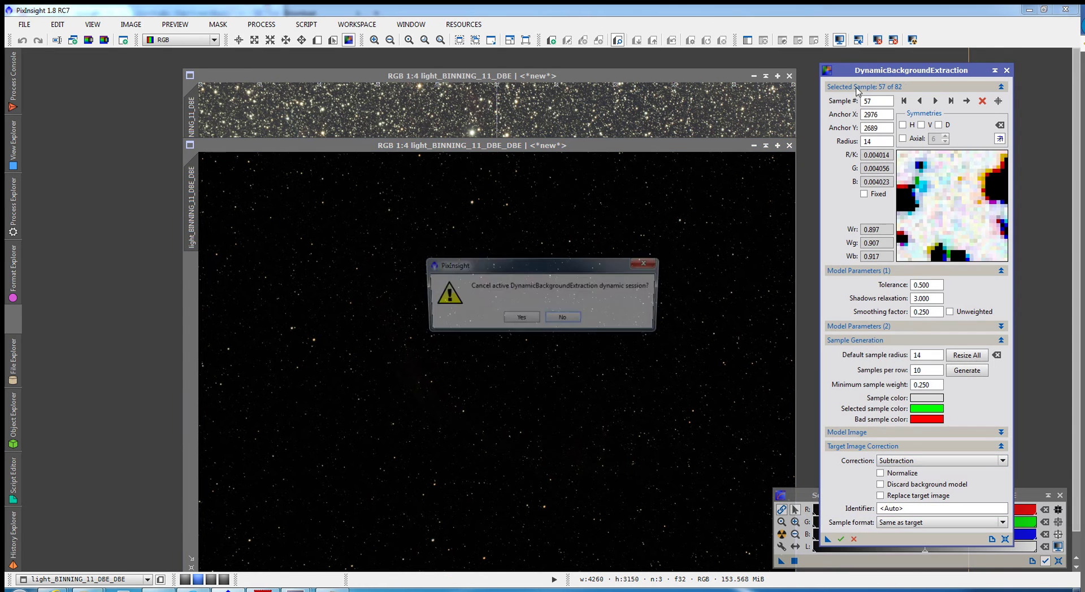
pyautogui.click(521, 320)
# Close light_BINNING_11_DBE and auto-stretch the light_BINNING_11_DBE_DBE image with STF so the nebula shows.
pyautogui.click(790, 76)
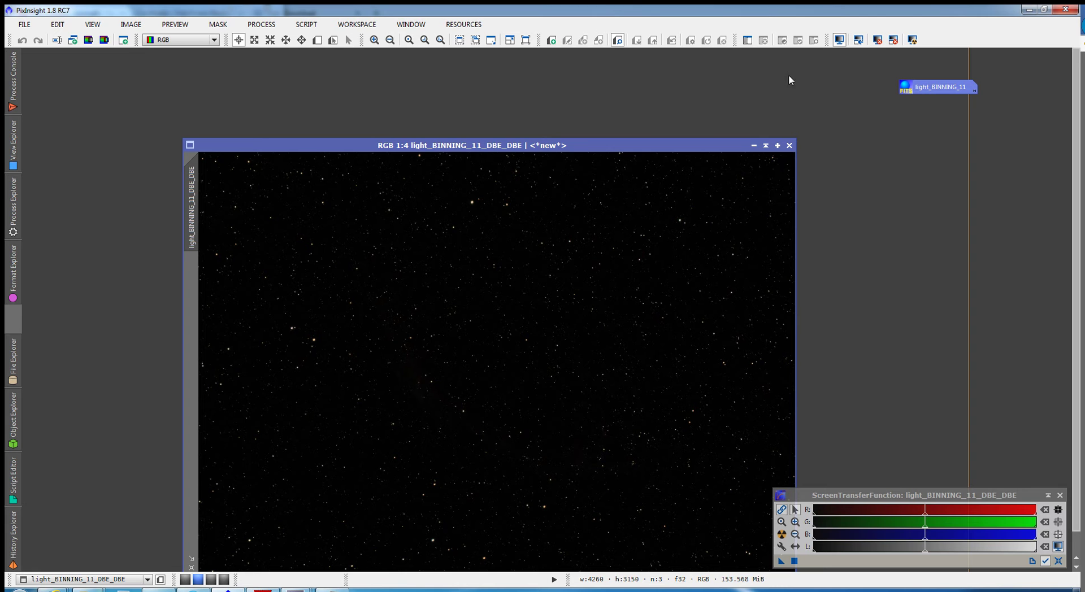
pyautogui.moveTo(588, 147); pyautogui.dragTo(569, 83)
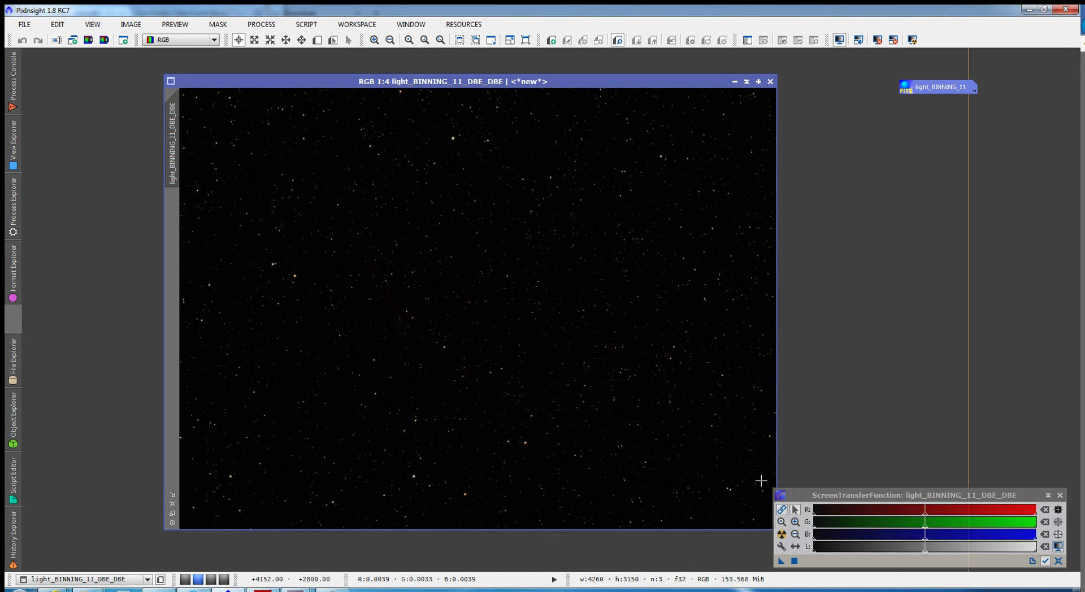
pyautogui.click(782, 534)
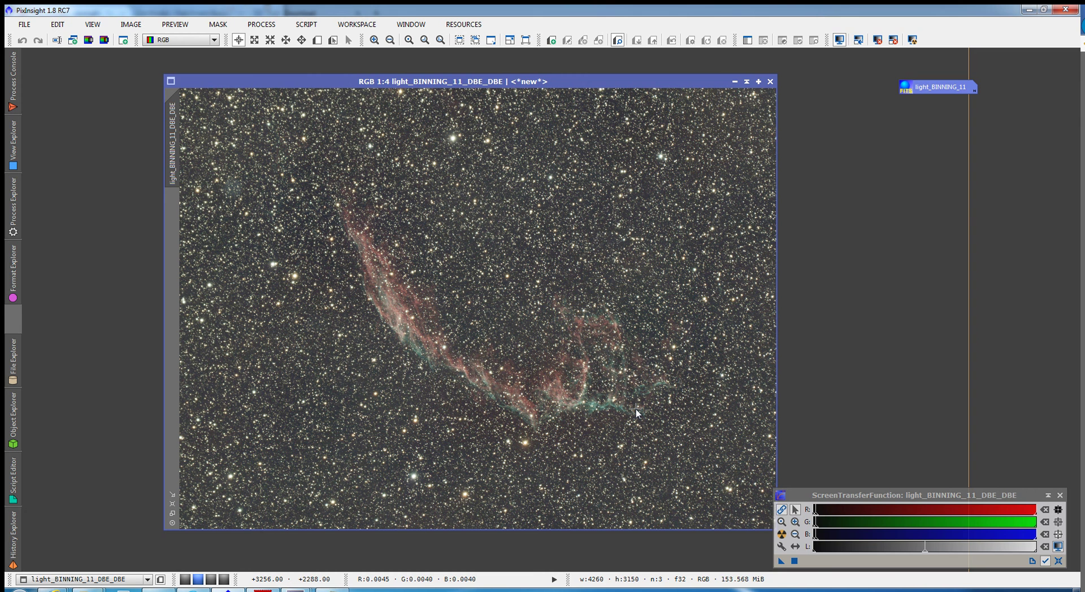
pyautogui.click(785, 513)
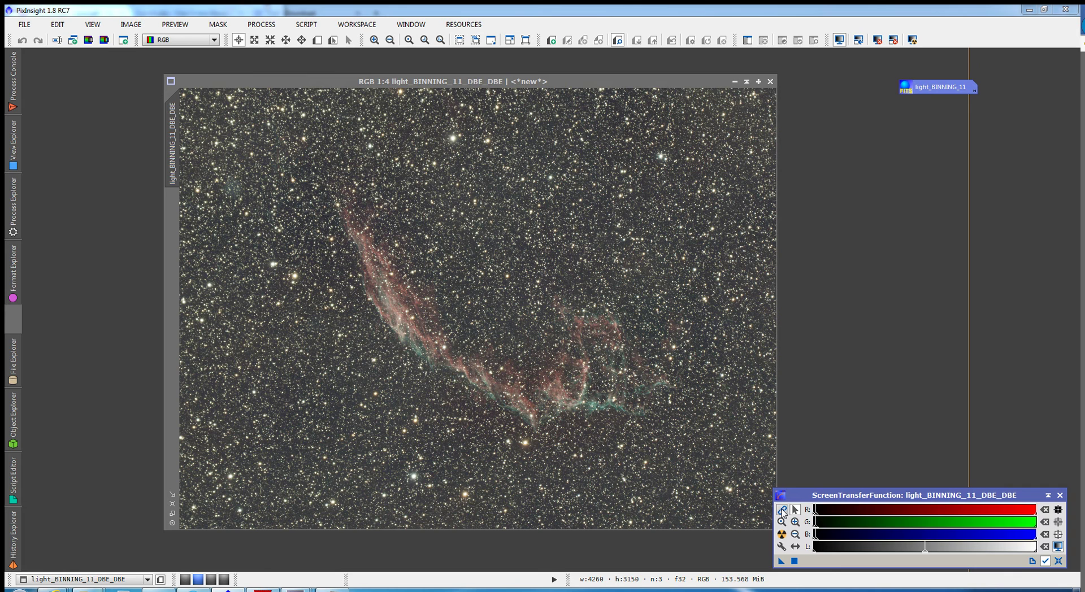
pyautogui.click(783, 535)
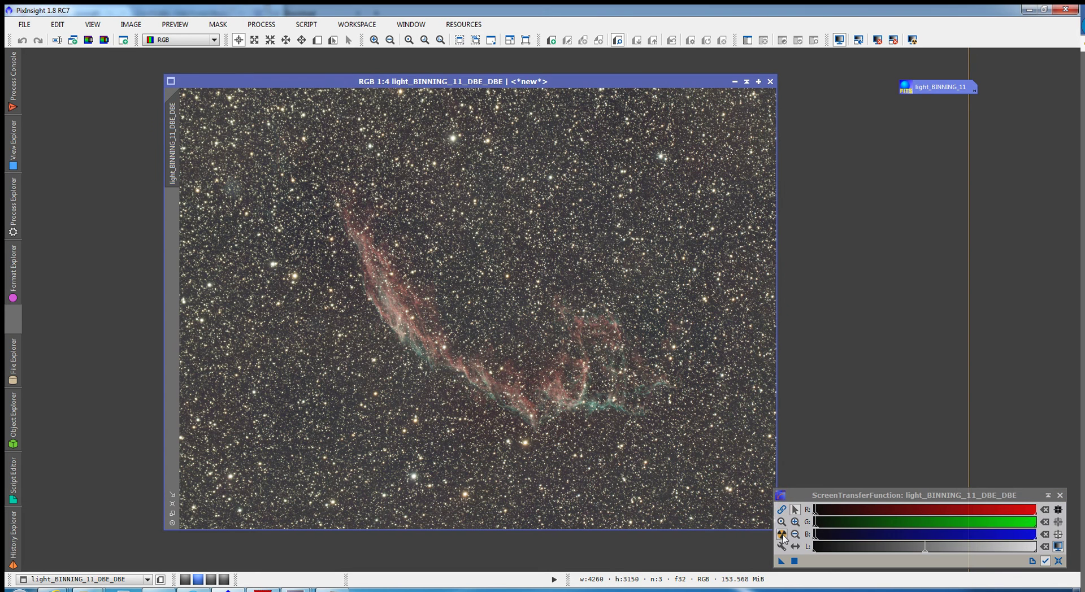
pyautogui.click(783, 512)
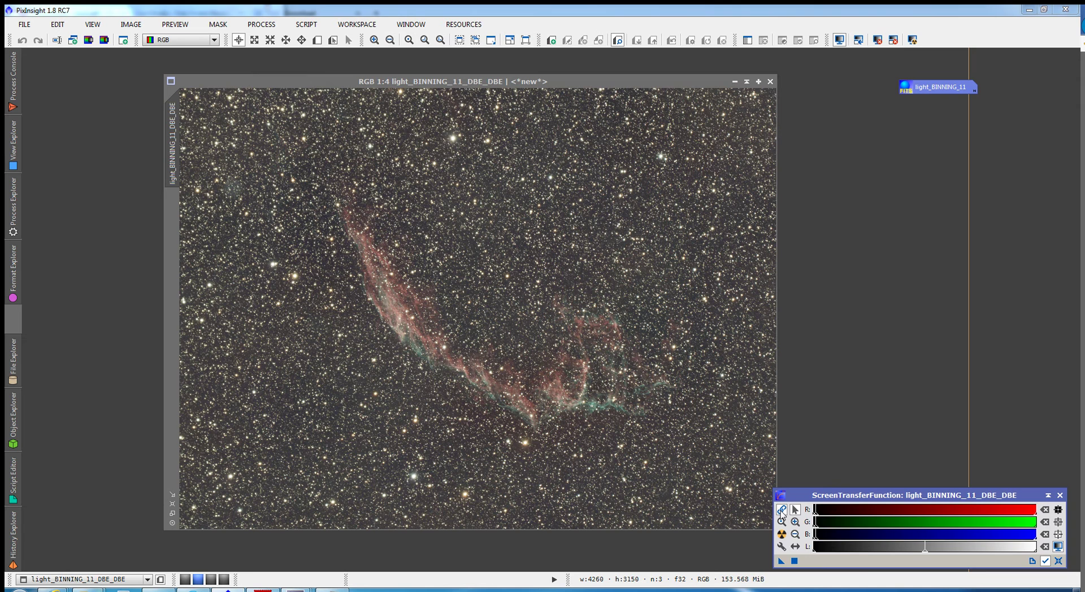
pyautogui.click(783, 535)
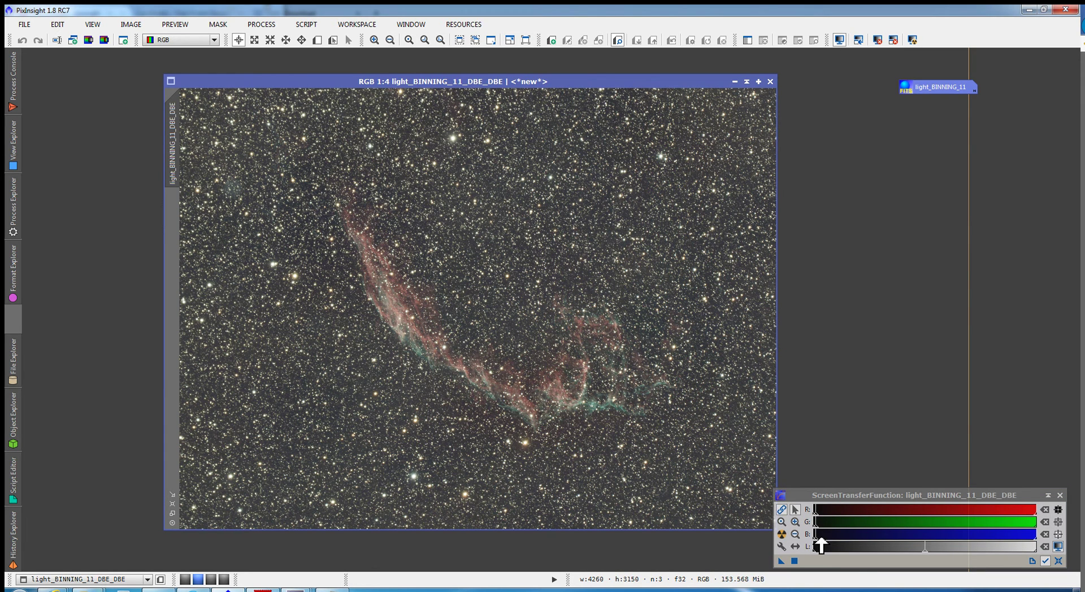
pyautogui.click(783, 512)
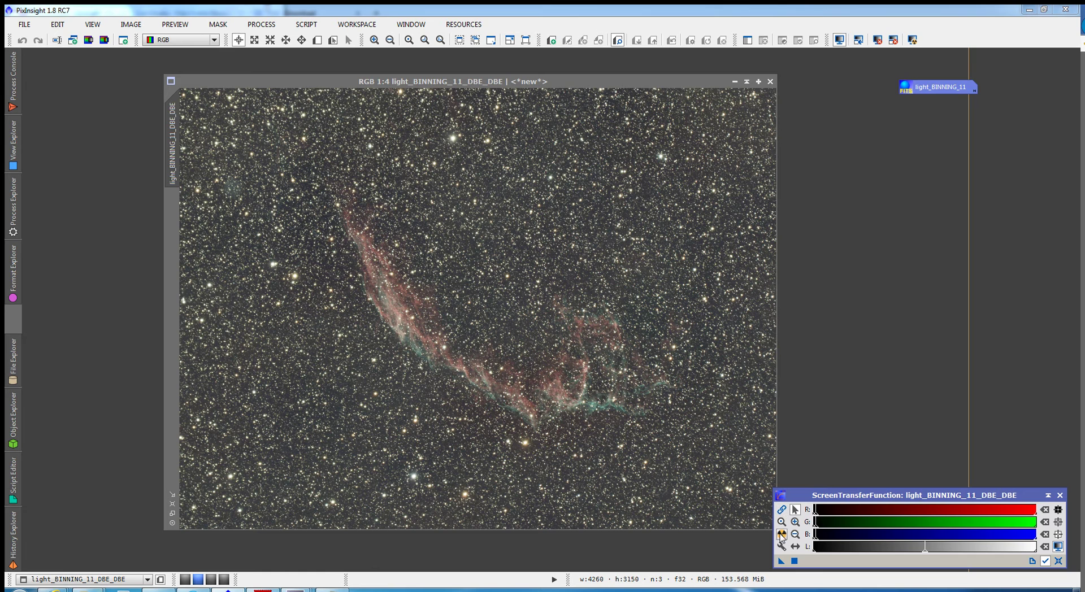
pyautogui.click(508, 401)
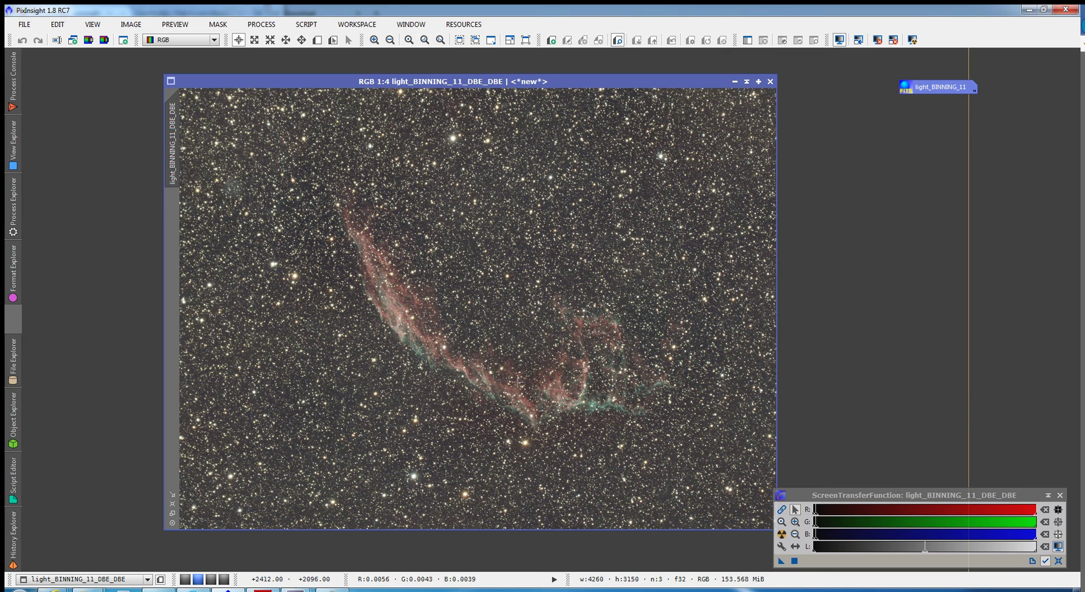
pyautogui.click(13, 224)
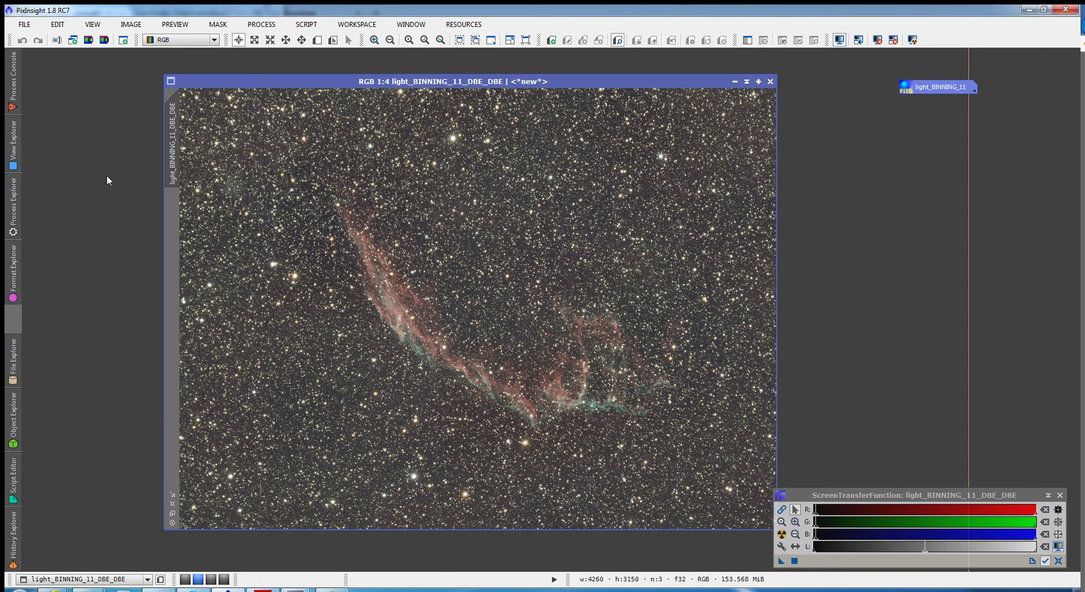
# Open DynamicBackgroundExtraction and regenerate samples with a lower minimum sample weight.
pyautogui.moveTo(21, 199)
pyautogui.doubleClick(79, 176)
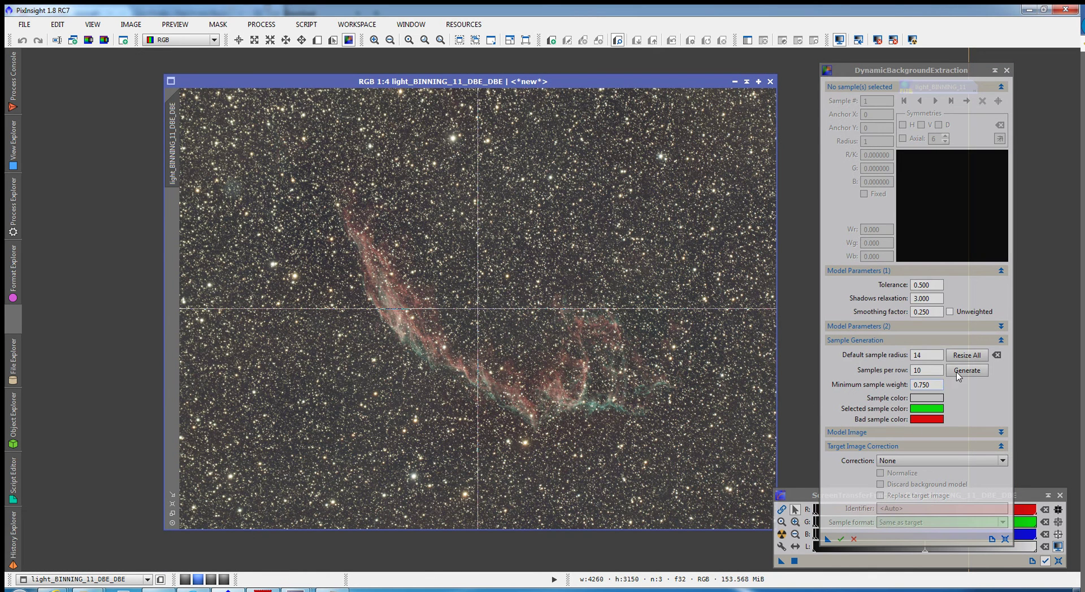
pyautogui.click(965, 371)
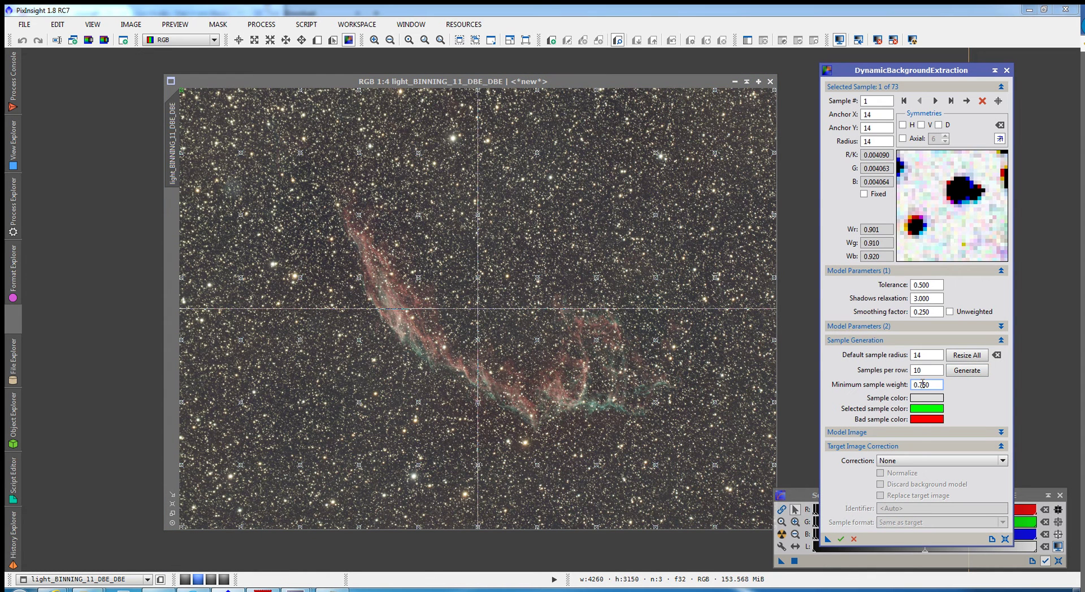
pyautogui.click(922, 385)
pyautogui.press('BackSpace')
pyautogui.write('2')
pyautogui.click(967, 370)
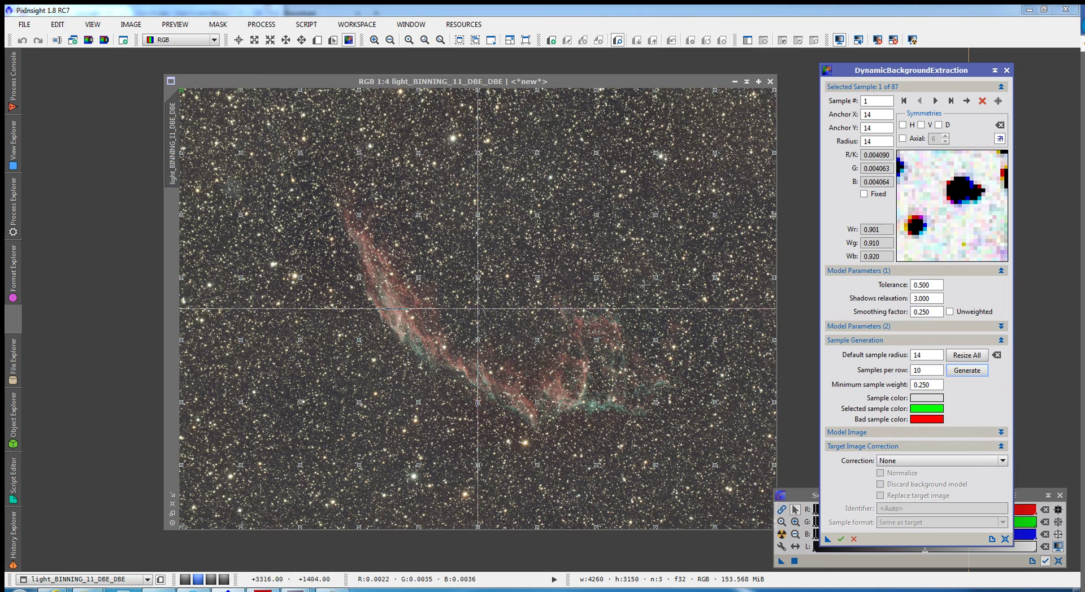
# Move or delete samples sitting on the nebula, choose Subtraction correction, and apply DBE.
pyautogui.click(419, 342)
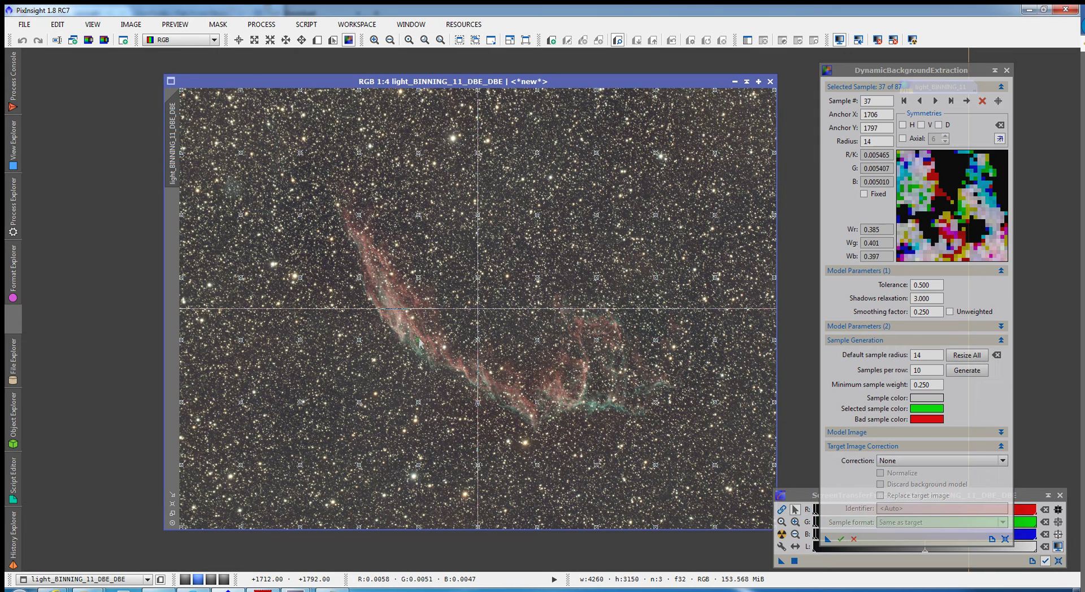
pyautogui.moveTo(419, 342); pyautogui.dragTo(418, 402)
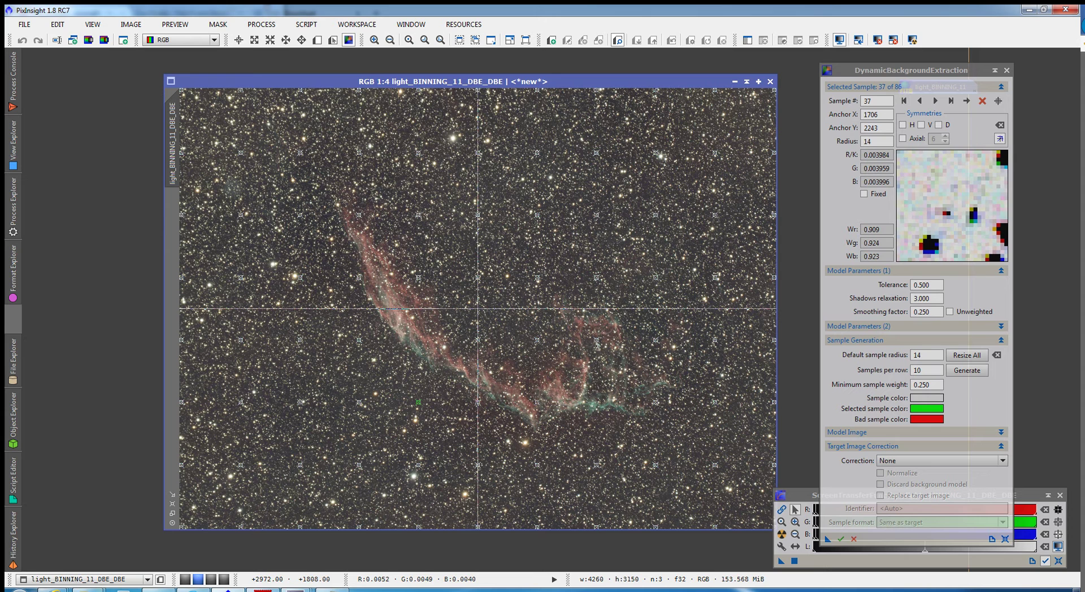
pyautogui.press('Delete')
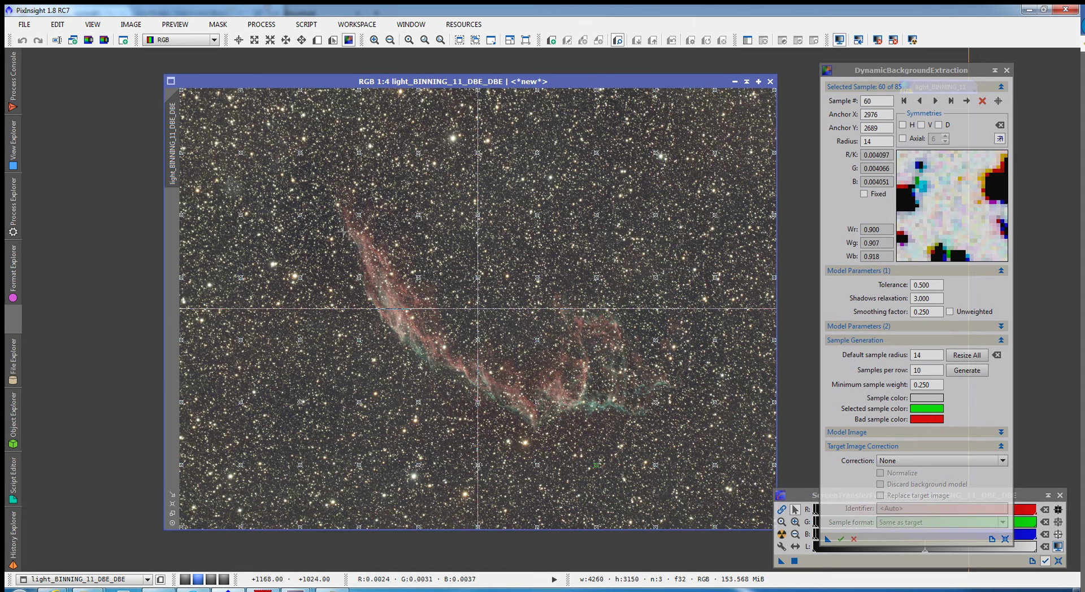
pyautogui.moveTo(360, 219); pyautogui.dragTo(360, 278)
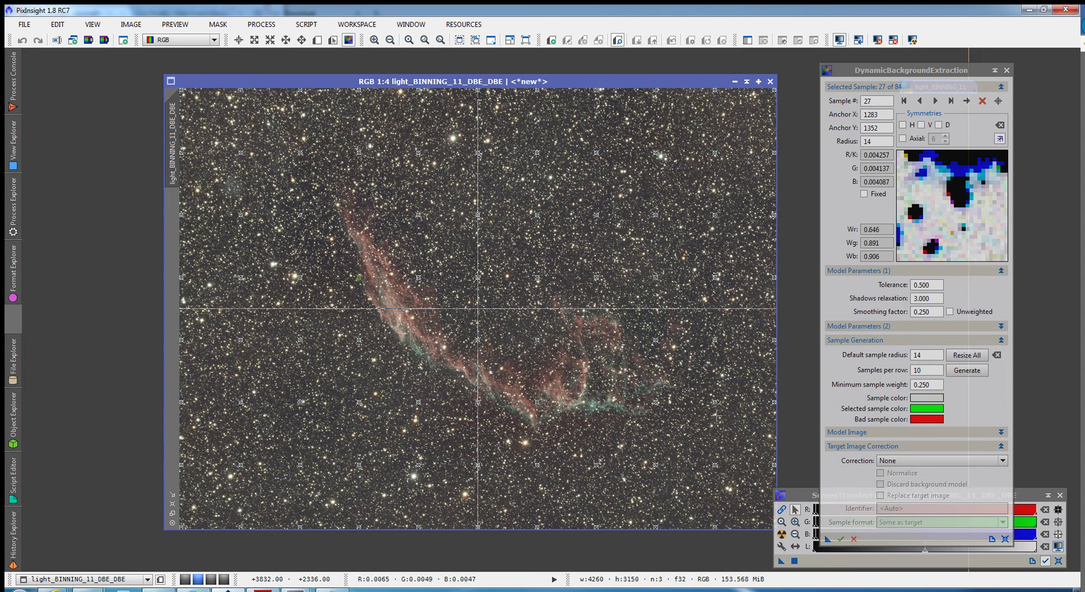
pyautogui.click(893, 460)
pyautogui.click(895, 479)
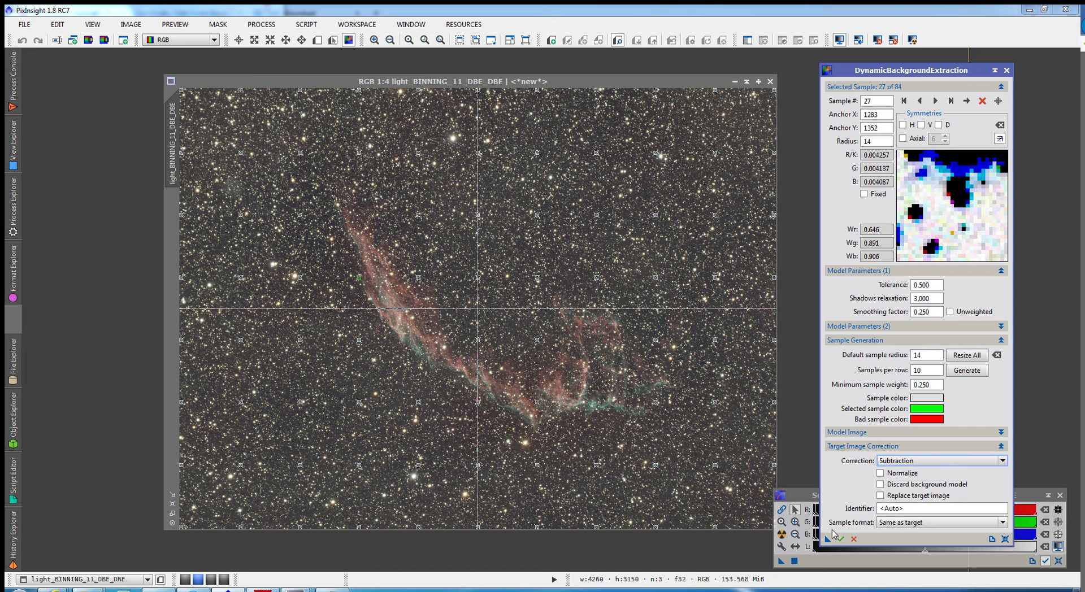
pyautogui.moveTo(828, 539); pyautogui.dragTo(642, 450)
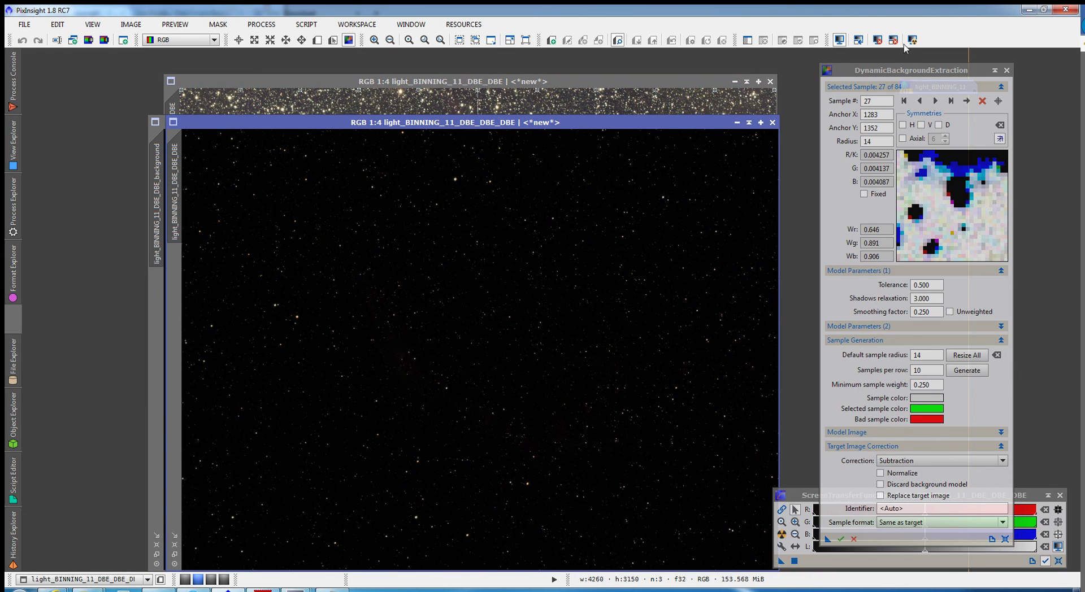
# Auto-stretch the result, end and discard the DBE session, and close the background image.
pyautogui.click(913, 40)
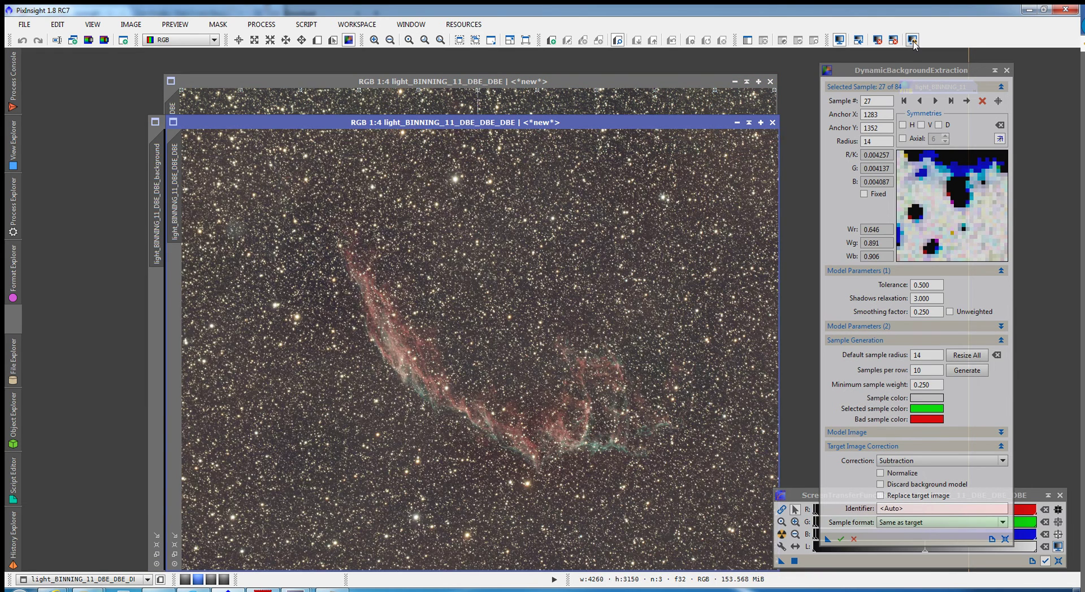
pyautogui.click(773, 123)
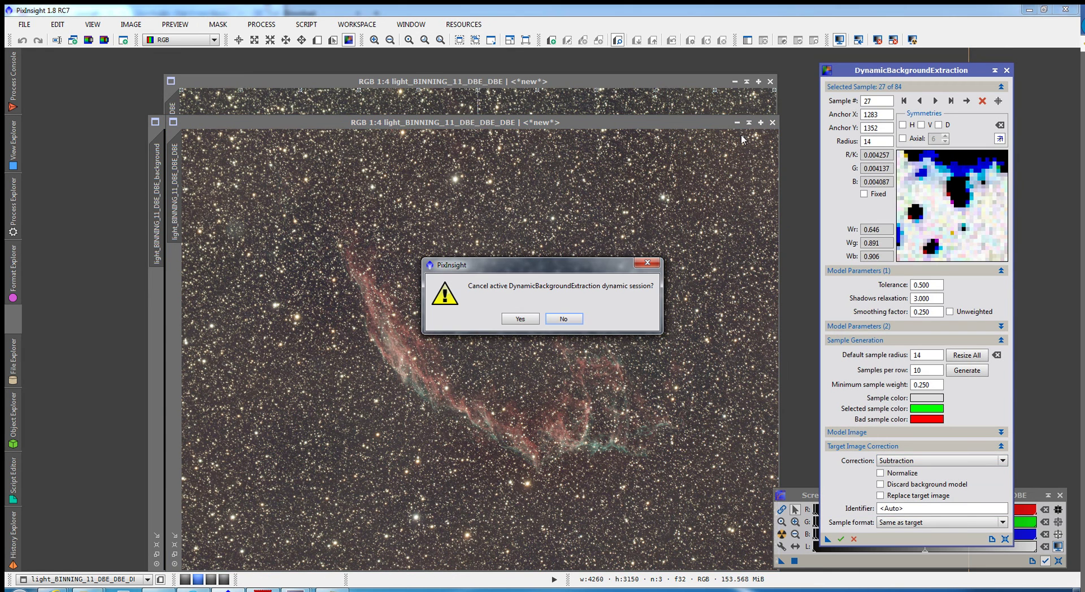
pyautogui.click(519, 319)
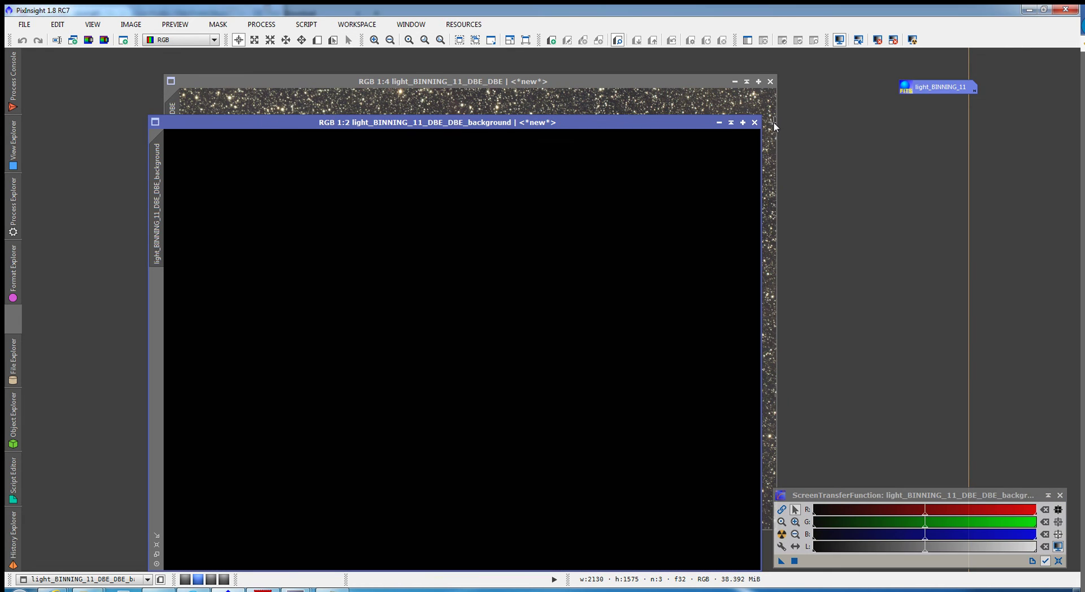
pyautogui.click(754, 122)
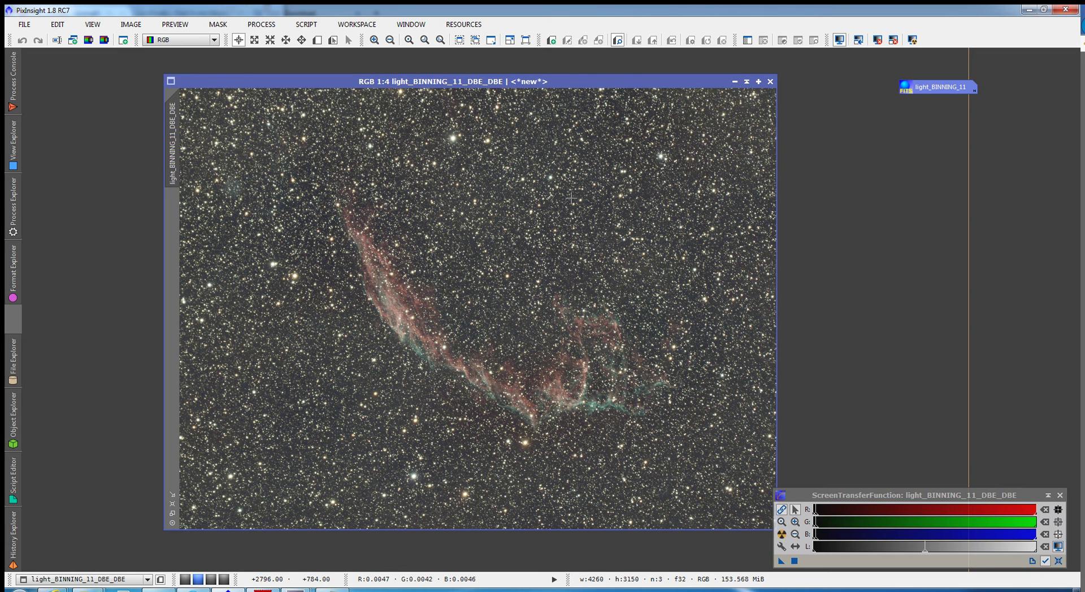
# Open BackgroundNeutralization from the process list and arrange it beside the nebula image.
pyautogui.click(17, 212)
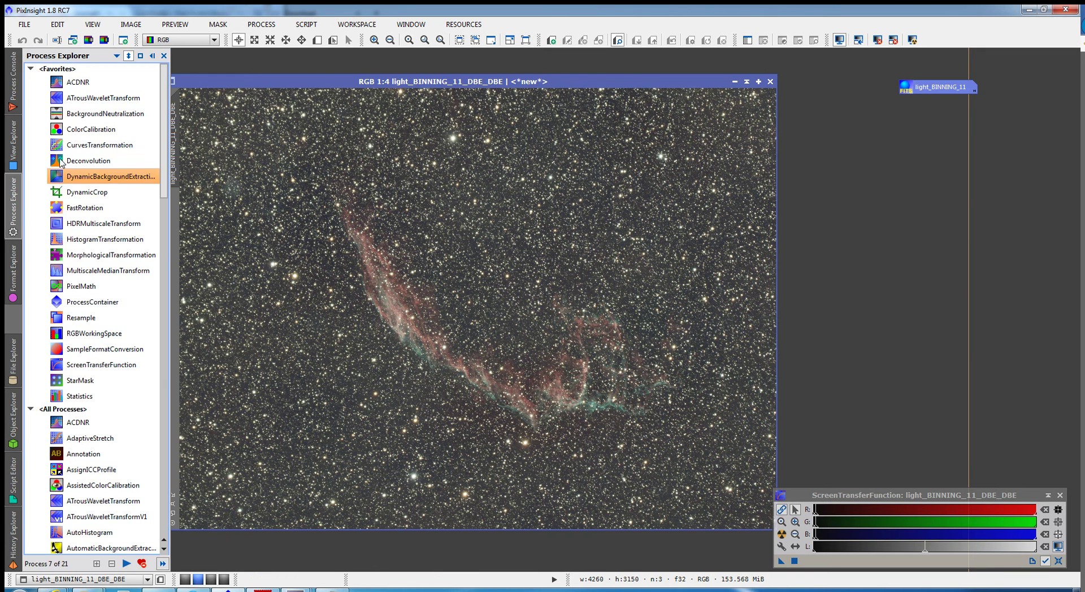
pyautogui.click(79, 117)
pyautogui.doubleClick(79, 117)
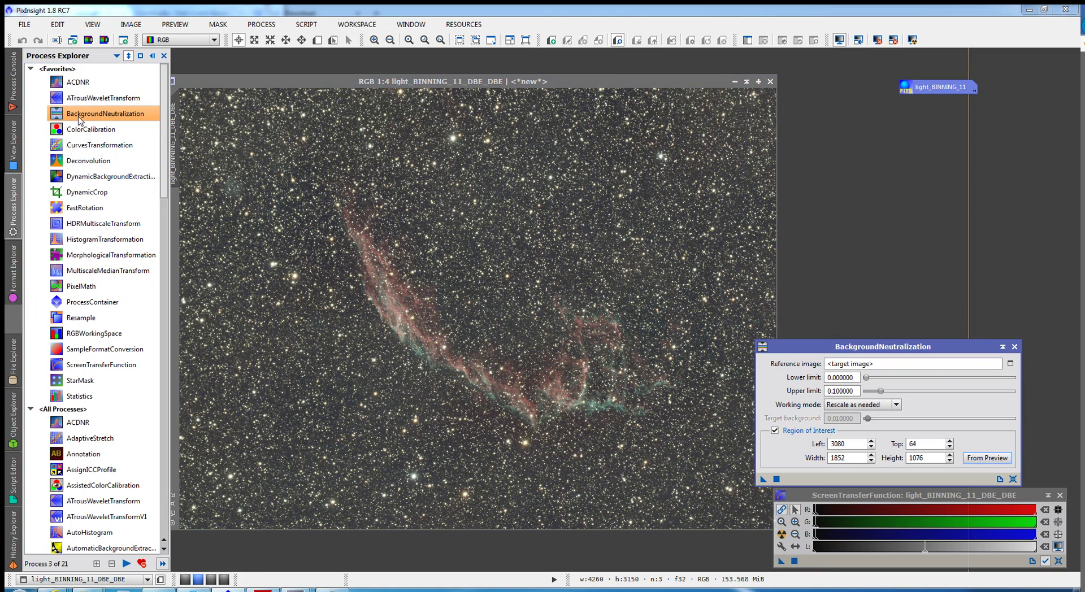
pyautogui.moveTo(895, 350); pyautogui.dragTo(920, 165)
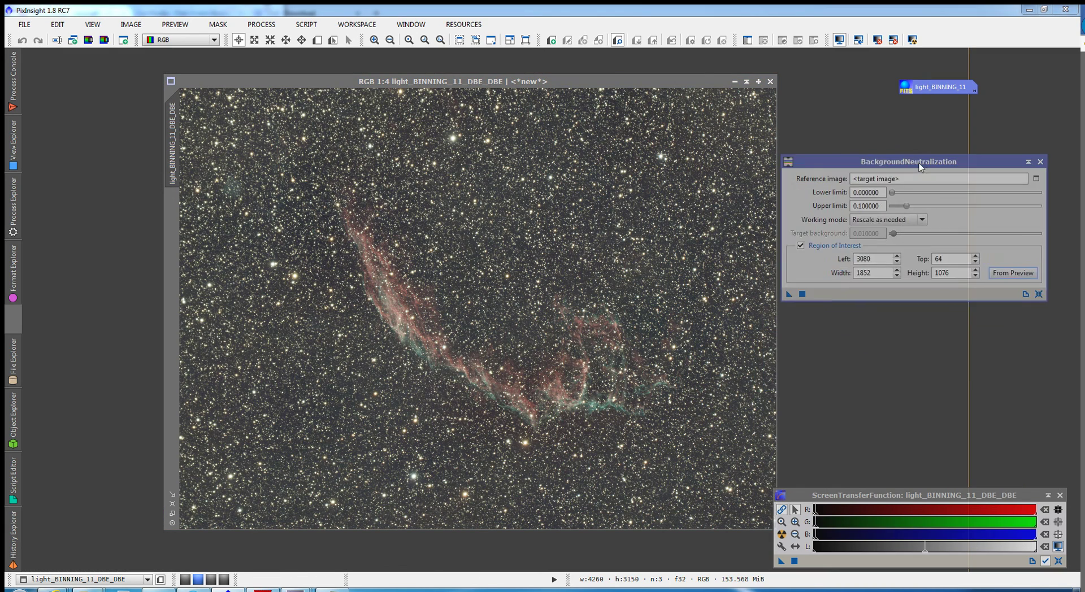
pyautogui.moveTo(691, 77); pyautogui.dragTo(639, 75)
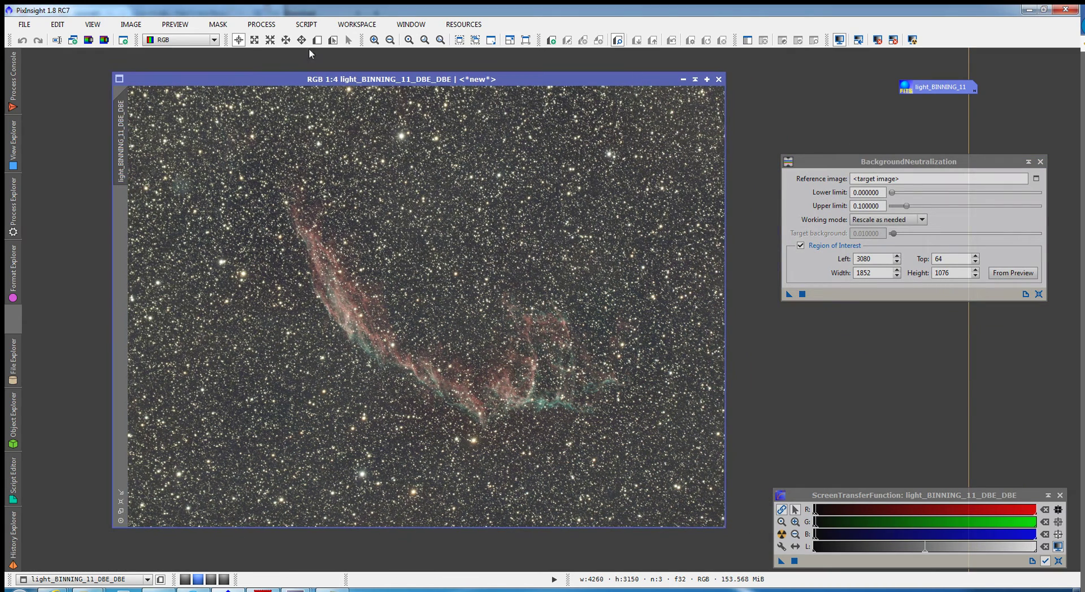
# Draw Preview01 over the empty star field at the upper right of the image.
pyautogui.click(180, 26)
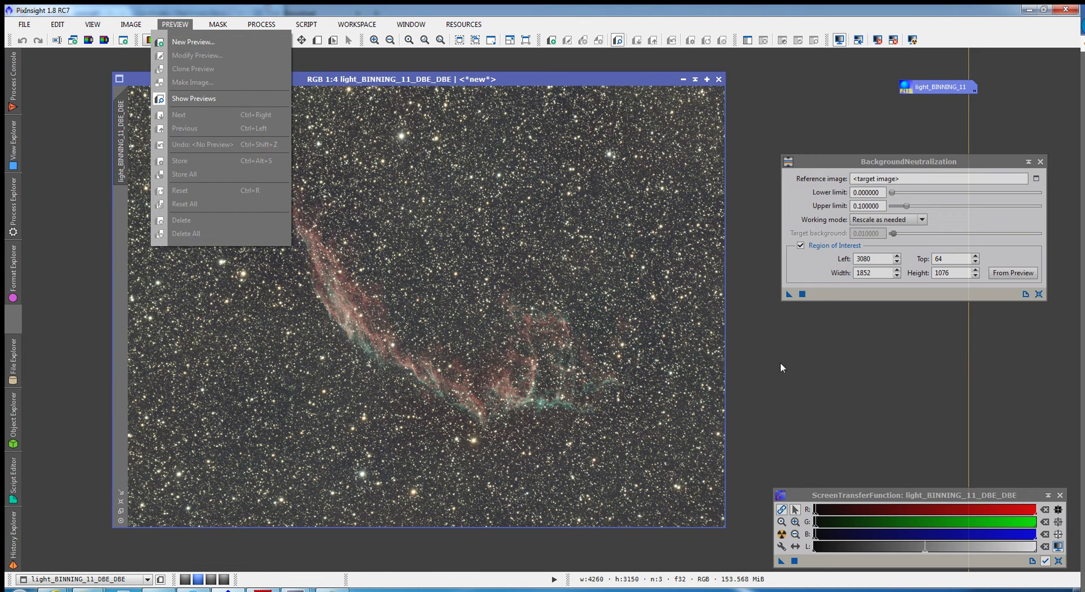
pyautogui.click(186, 42)
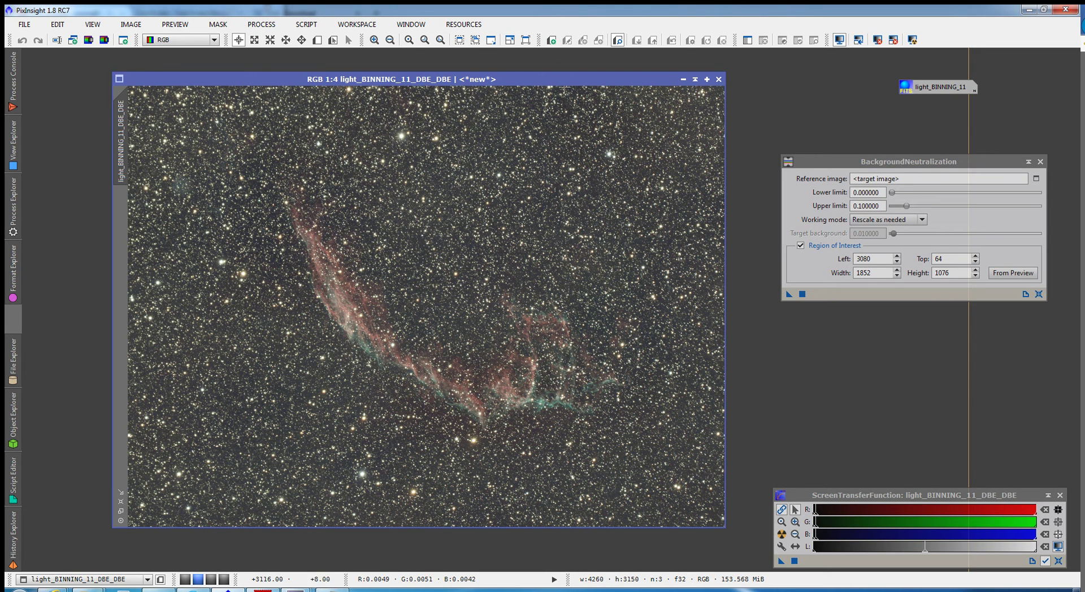
pyautogui.hotkey('alt', 'n')
pyautogui.moveTo(430, 106); pyautogui.dragTo(708, 266)
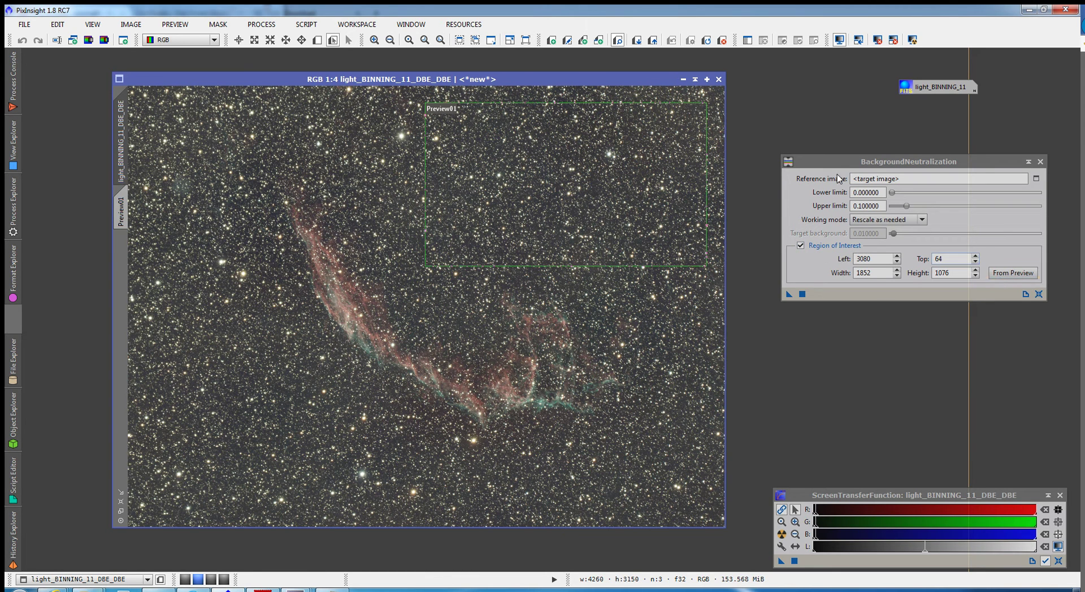
# Use Preview01 as the region of interest, apply BackgroundNeutralization, and close it.
pyautogui.click(1005, 276)
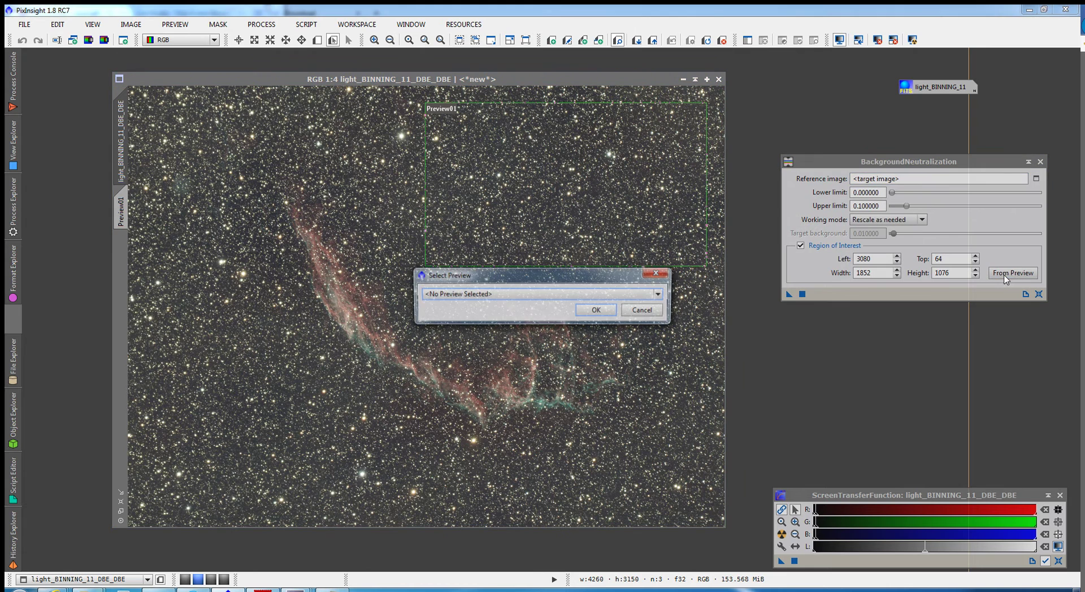
pyautogui.click(660, 294)
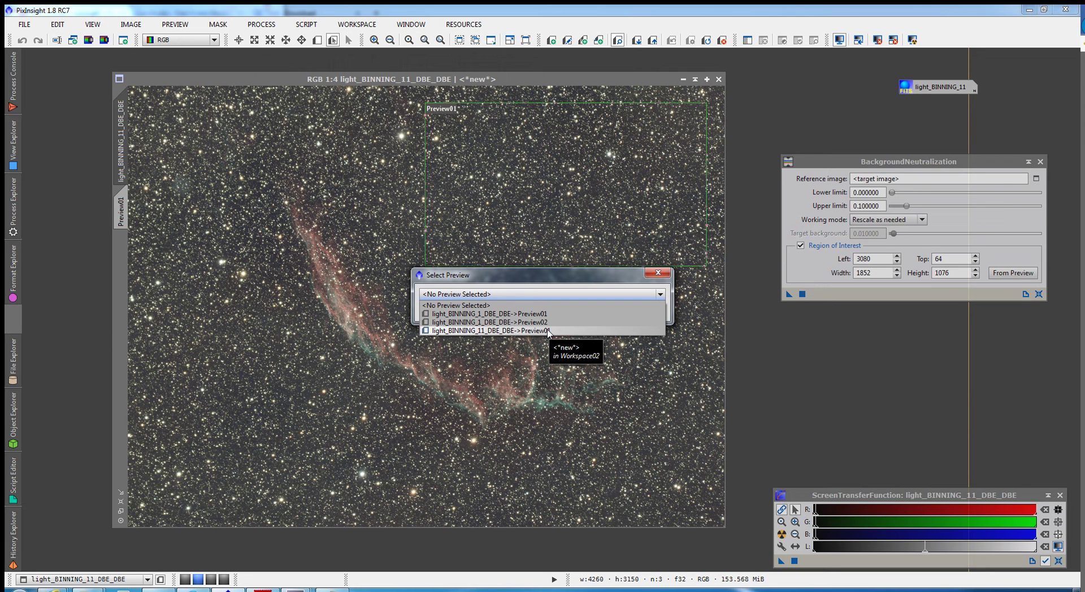
pyautogui.click(511, 331)
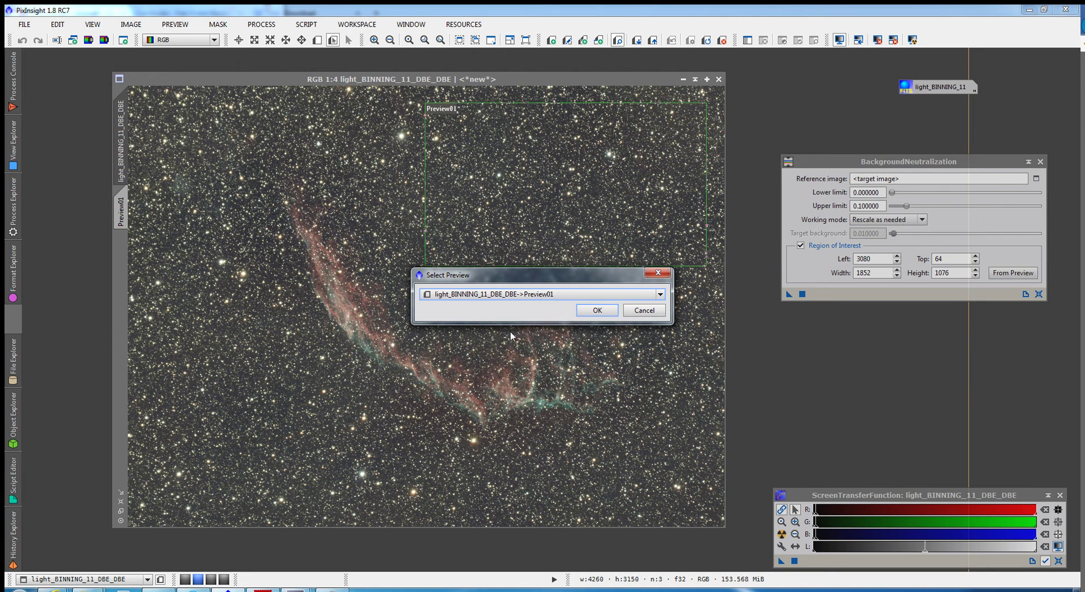
pyautogui.click(588, 311)
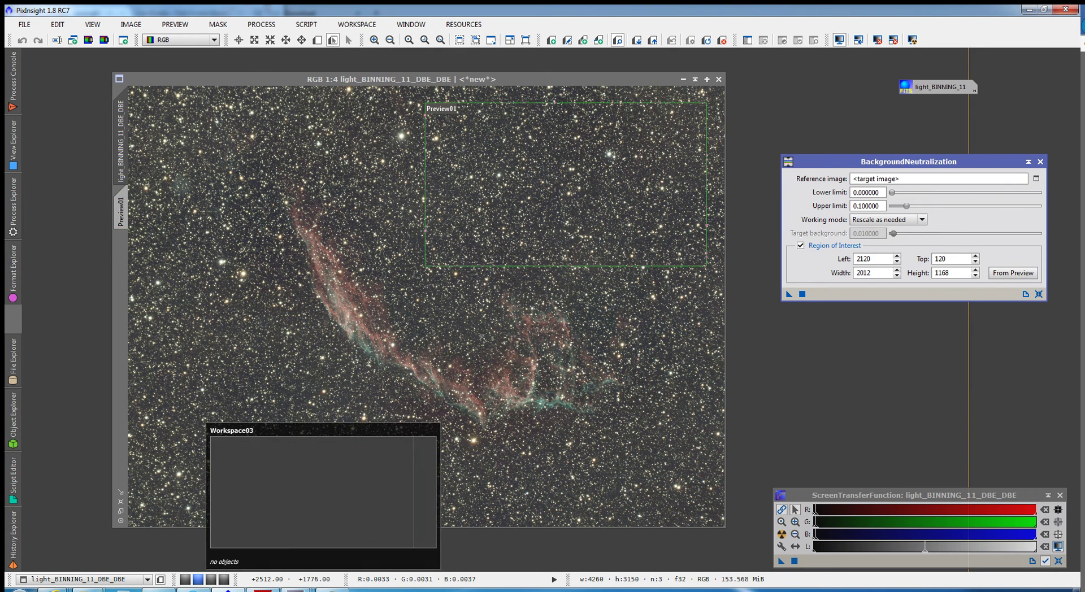
pyautogui.click(790, 295)
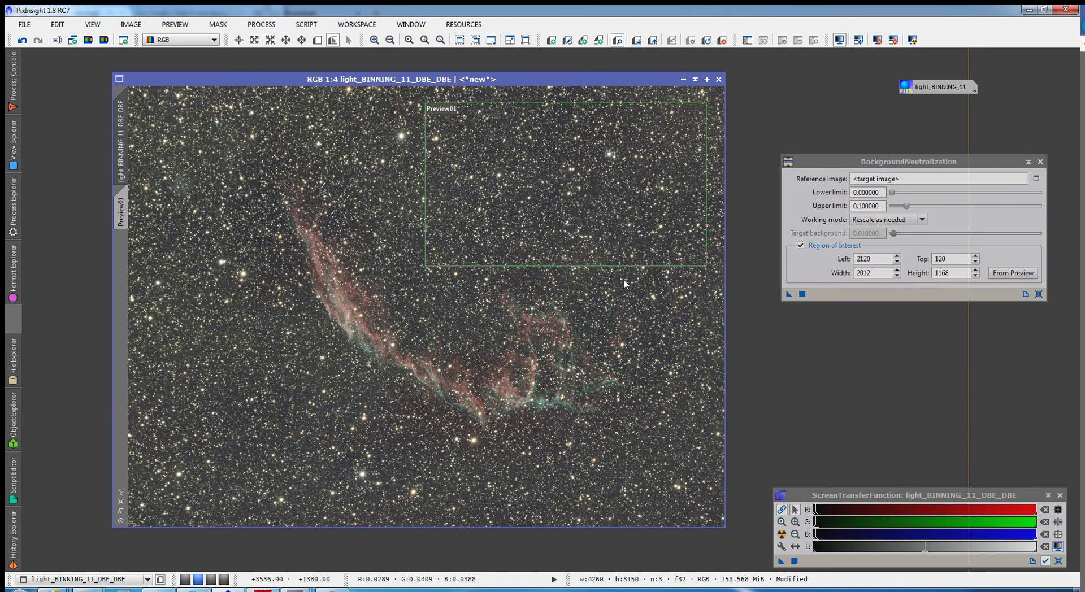
pyautogui.click(1041, 163)
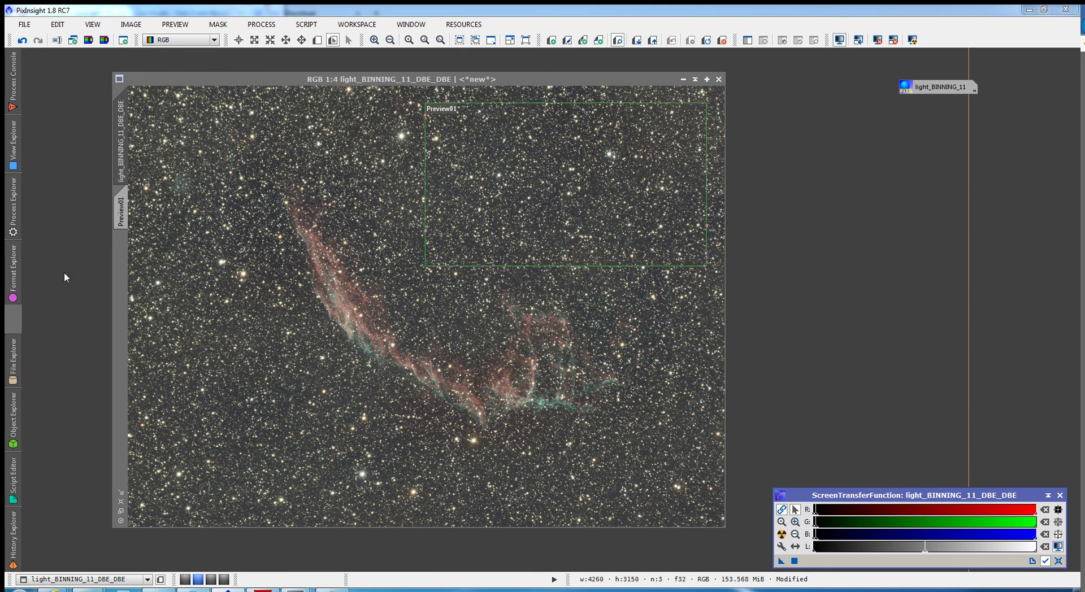
# Open ColorCalibration and draw a Preview02 rectangle around the nebula arc.
pyautogui.click(14, 222)
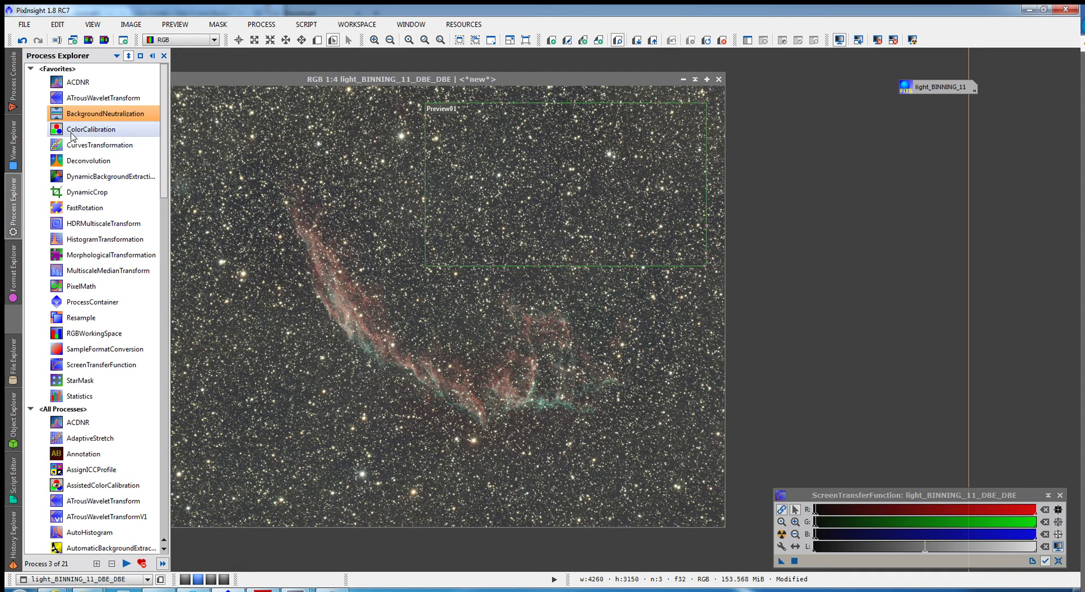
pyautogui.doubleClick(72, 131)
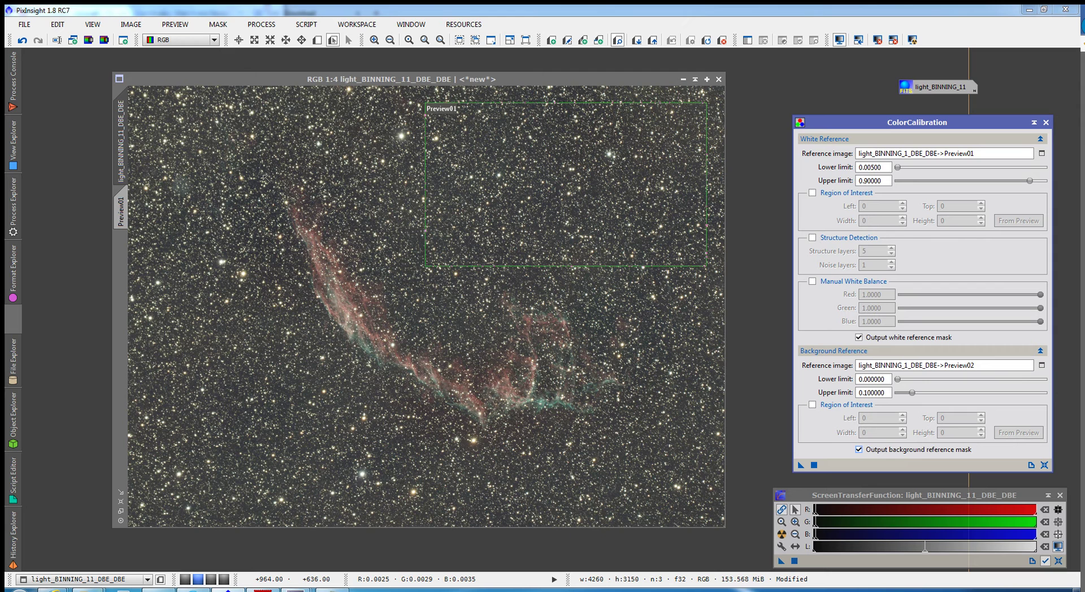
pyautogui.hotkey('alt', 'n')
pyautogui.moveTo(250, 168); pyautogui.dragTo(639, 456)
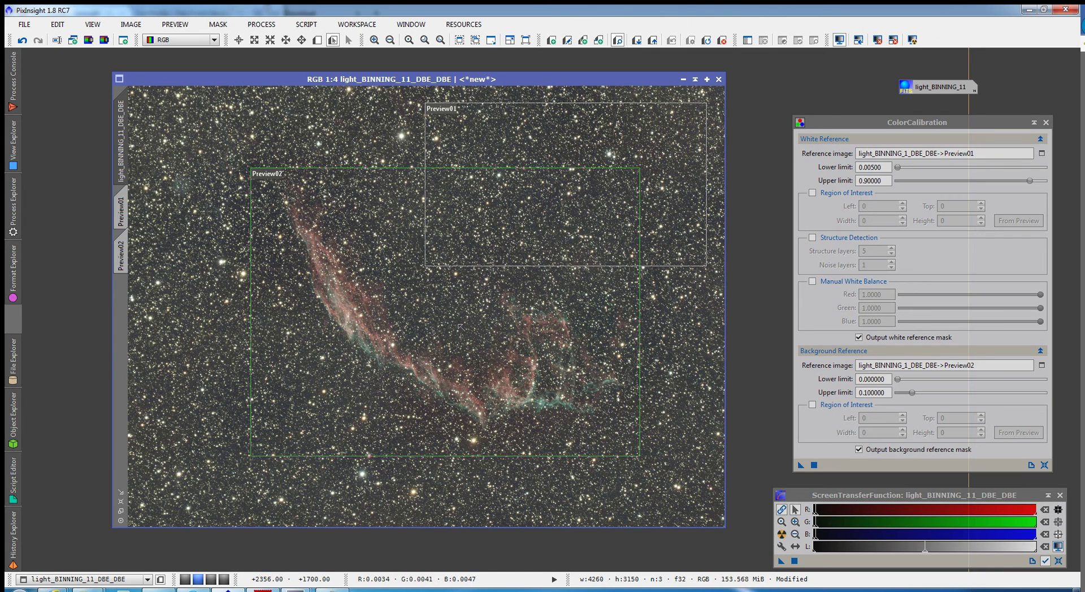
# Zoom in to inspect stars, change the white reference lower limit from 0.00500 to 0.00450, then zoom out.
pyautogui.scroll(3, 460, 326)
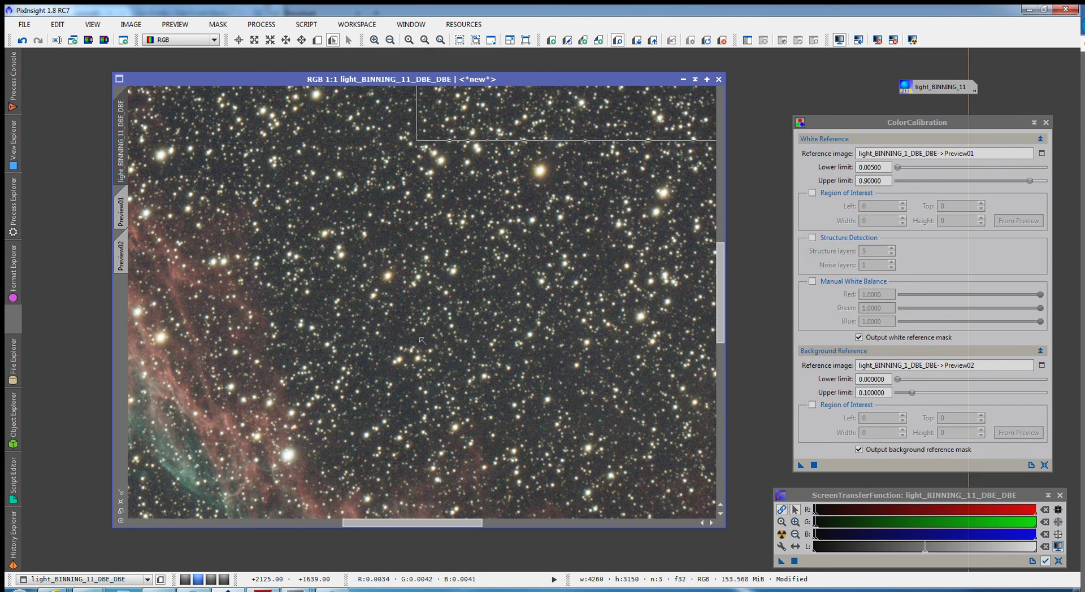
pyautogui.click(875, 167)
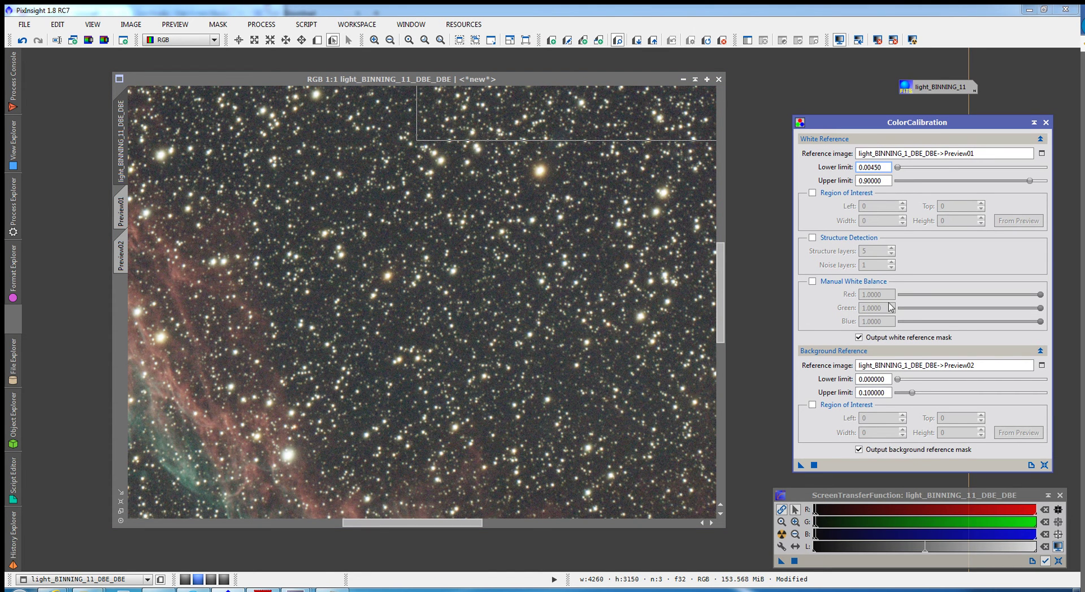
pyautogui.scroll(-4, 546, 315)
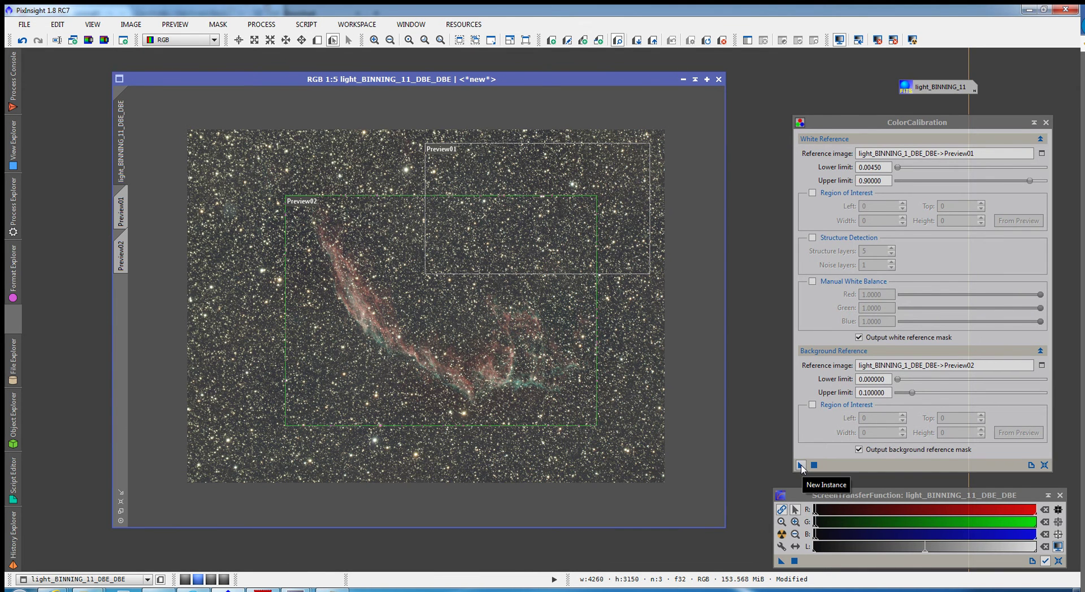
# Apply ColorCalibration to the nebula image and close the background and white reference masks.
pyautogui.click(801, 466)
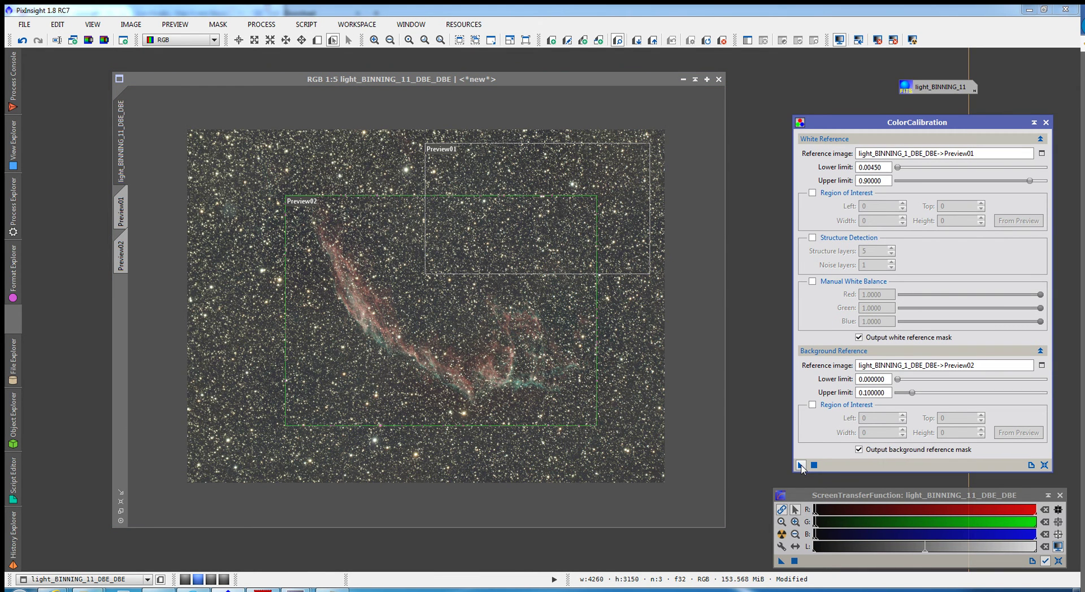
pyautogui.moveTo(801, 467); pyautogui.dragTo(635, 425)
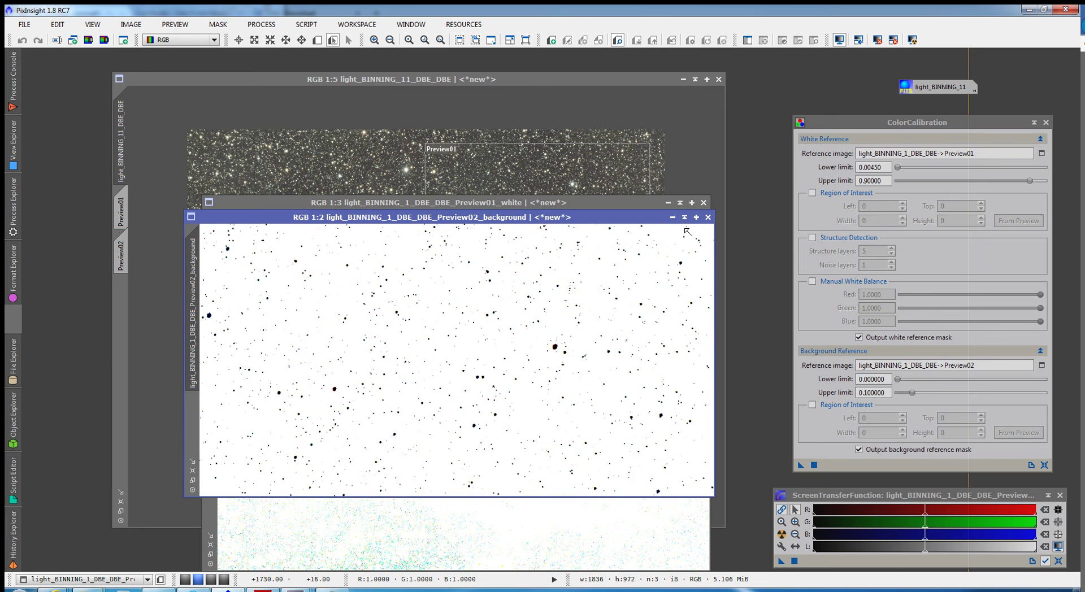
pyautogui.click(707, 217)
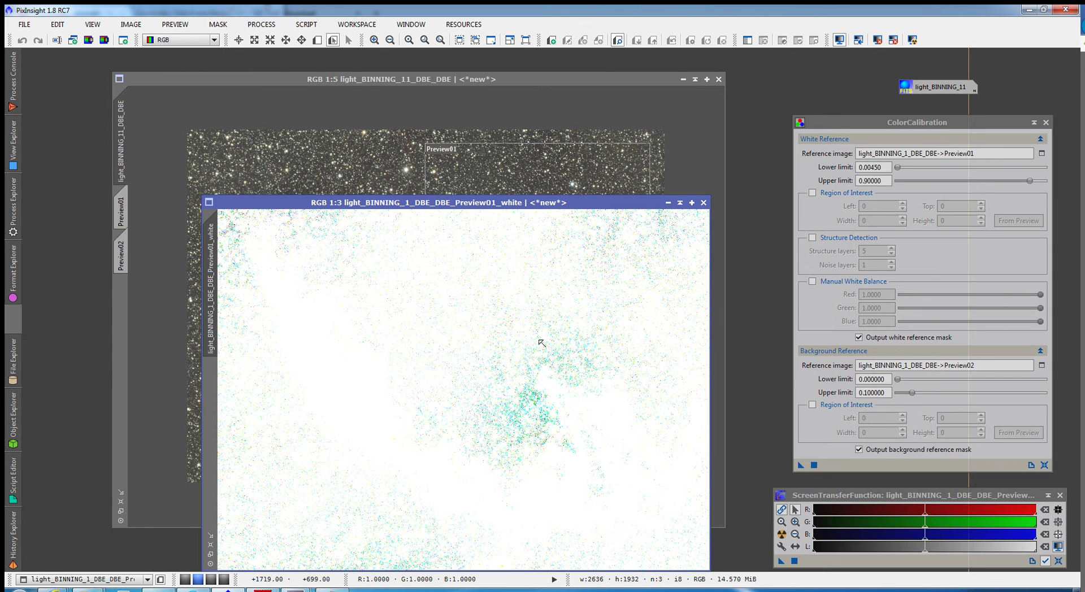
pyautogui.click(703, 203)
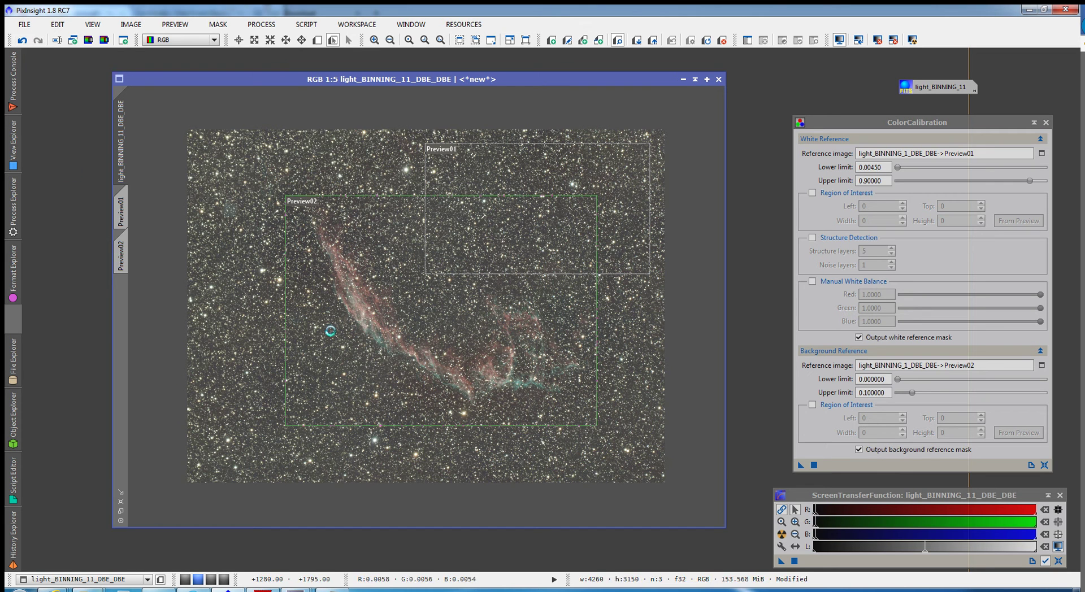
# Set the white reference lower limit to 0.00200, rerun ColorCalibration, and close both masks.
pyautogui.click(877, 167)
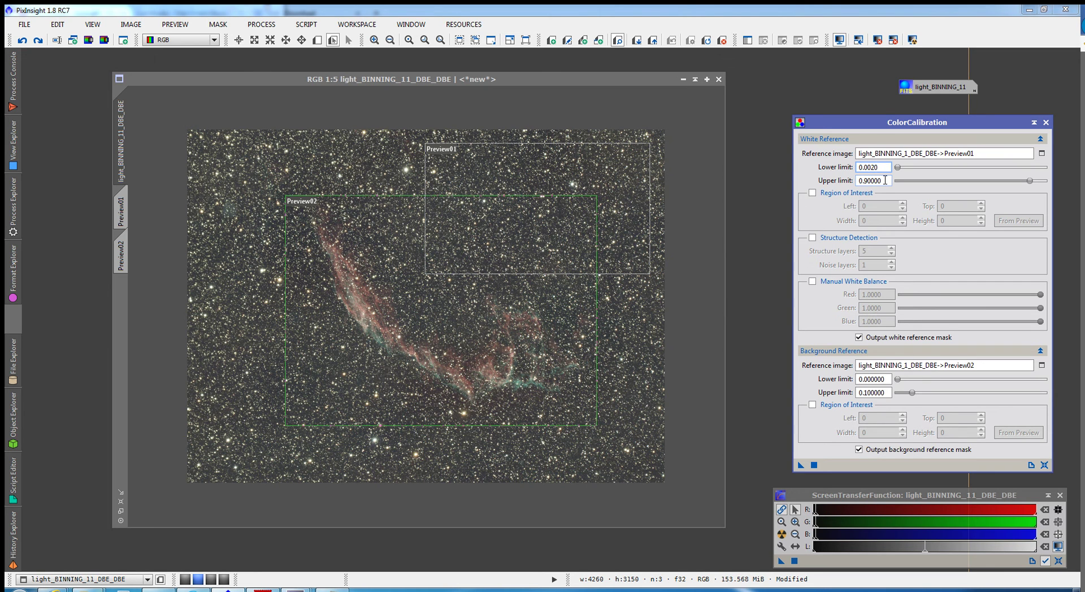
pyautogui.click(800, 466)
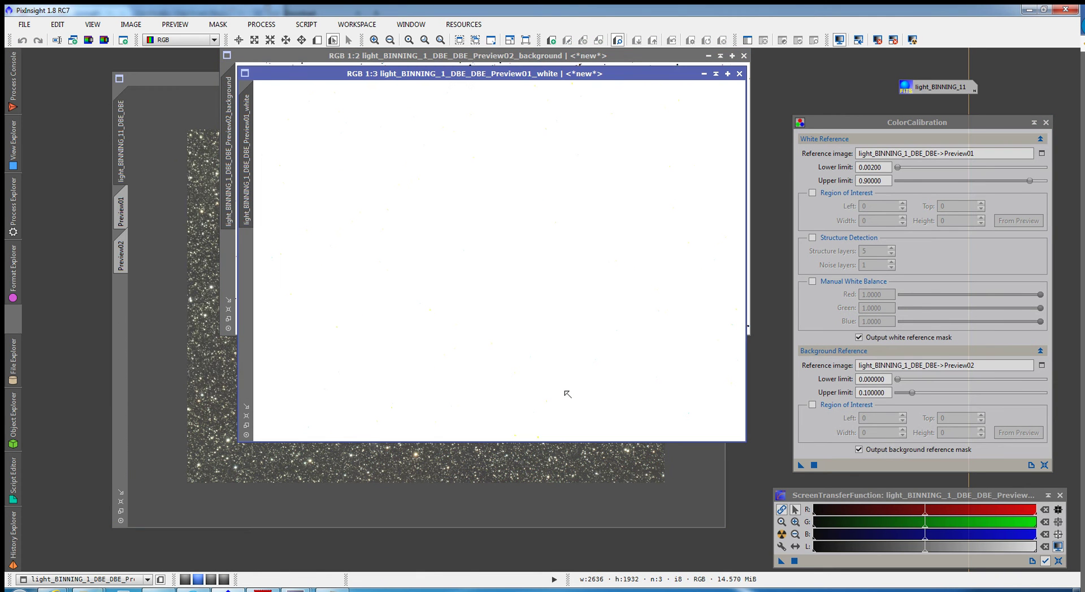
pyautogui.click(739, 73)
pyautogui.click(744, 55)
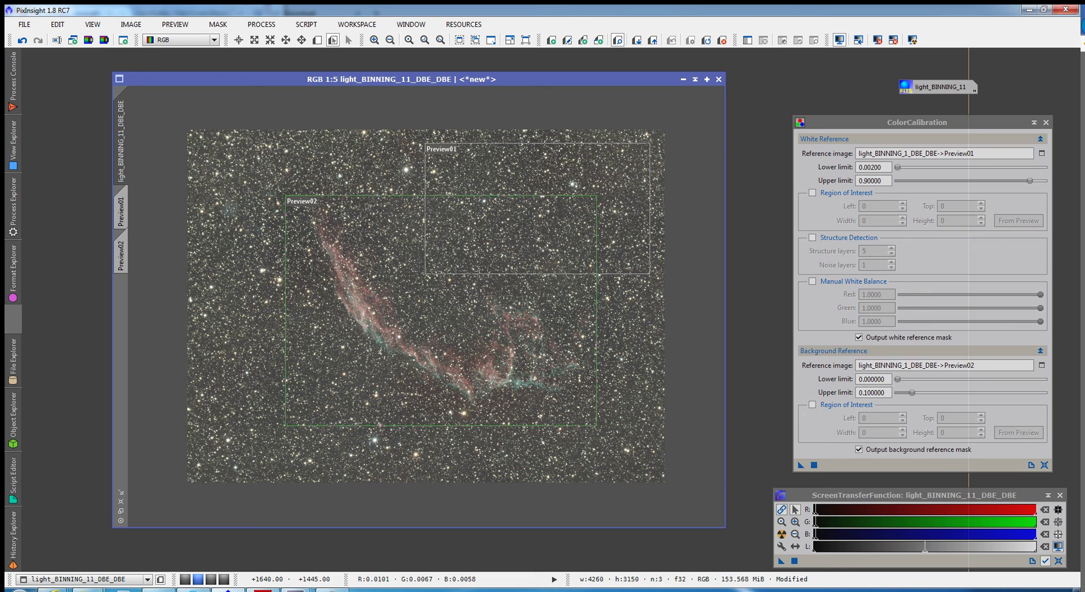
# Pick Preview02 as white reference and light_BINNING_11_DBE_DBE's Preview01 as background reference.
pyautogui.click(1042, 153)
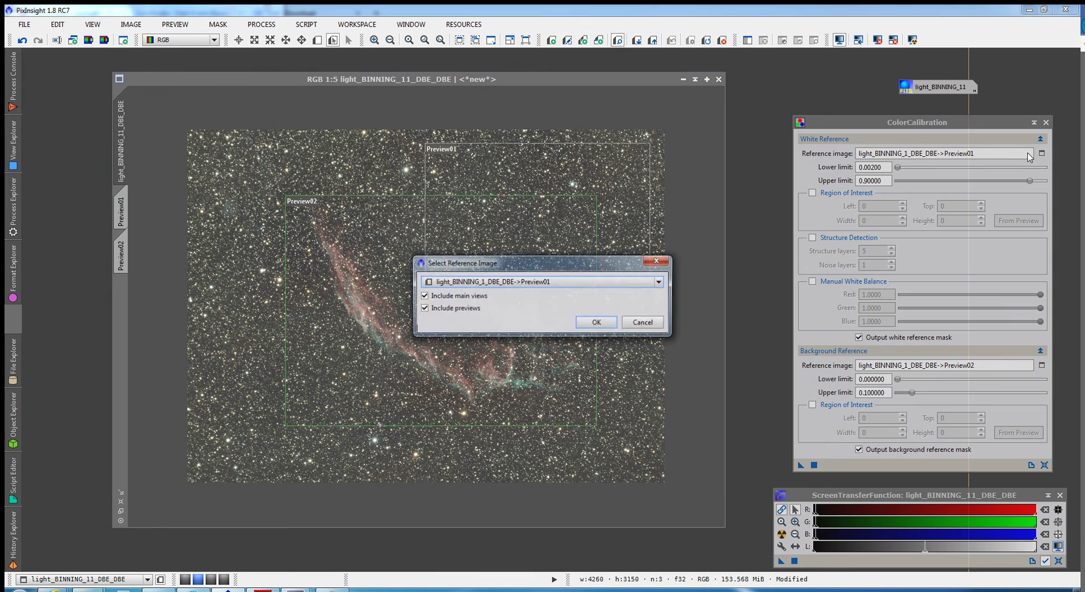
pyautogui.click(660, 281)
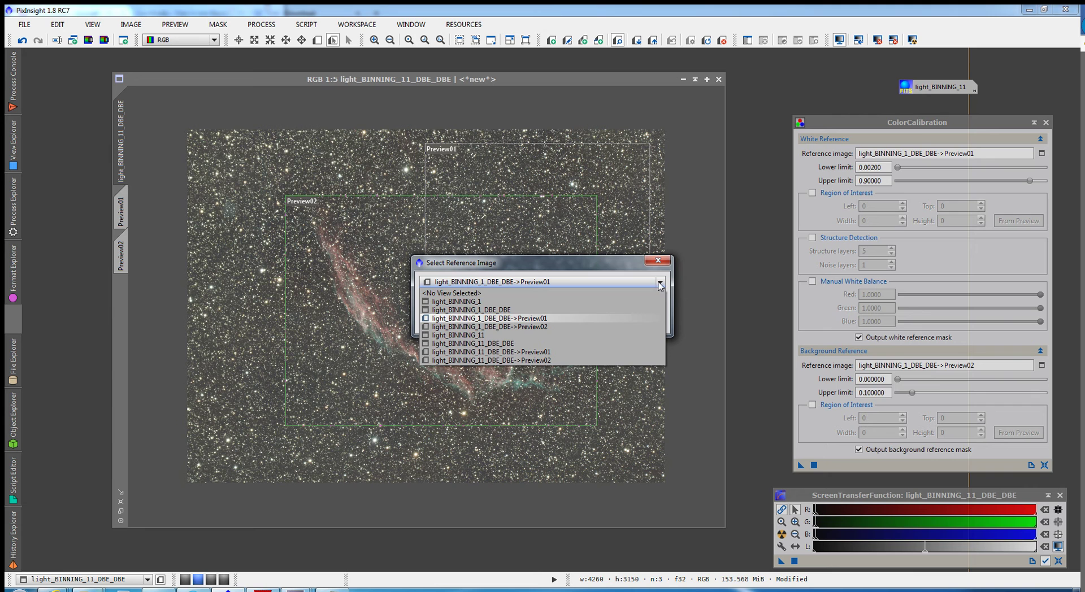
pyautogui.click(560, 360)
pyautogui.click(597, 322)
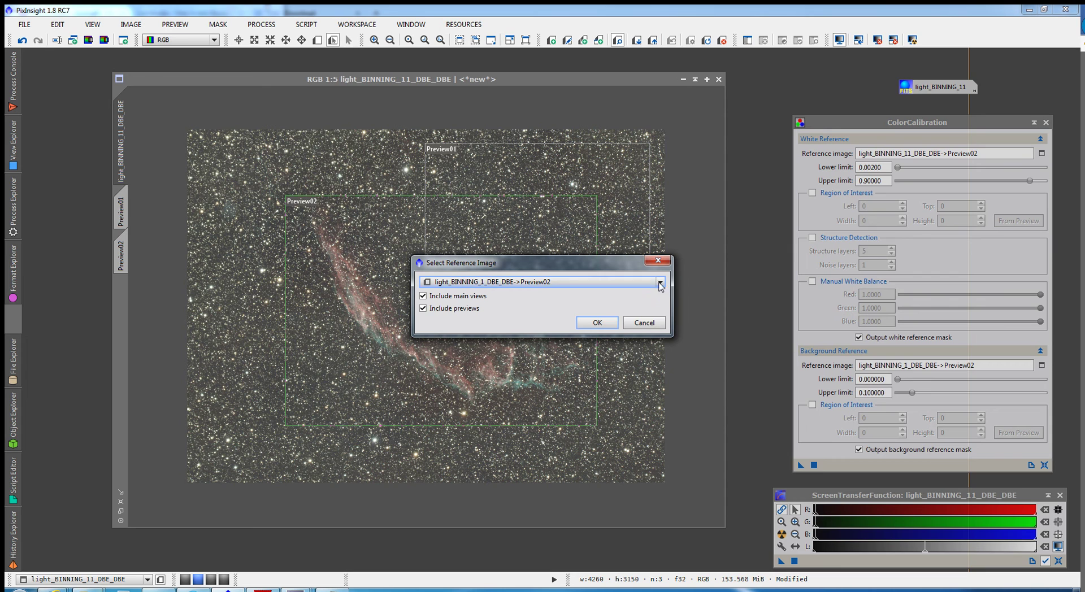
pyautogui.click(660, 282)
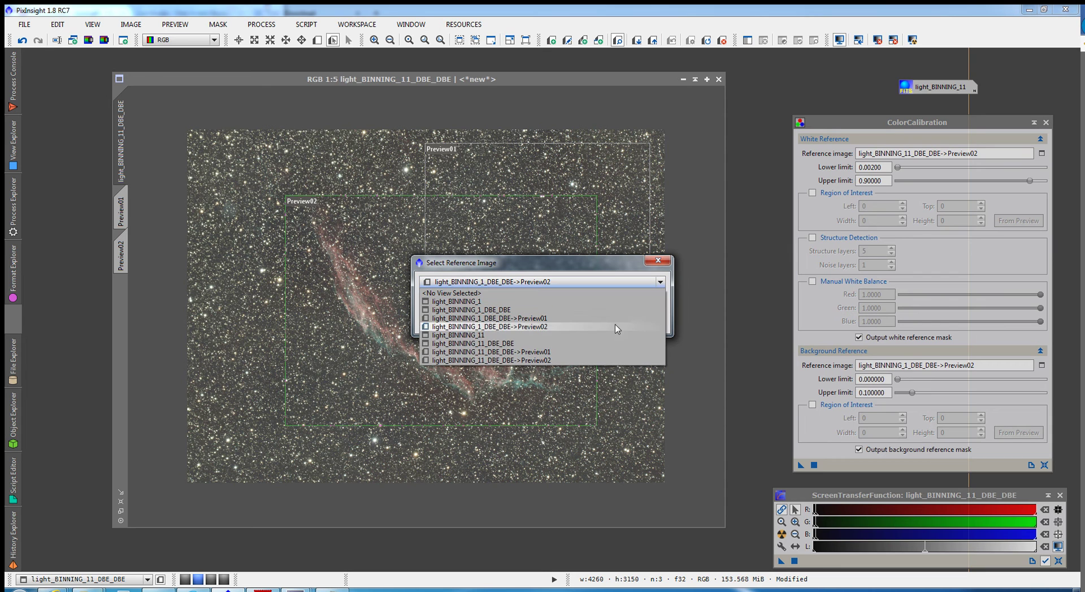
pyautogui.click(571, 352)
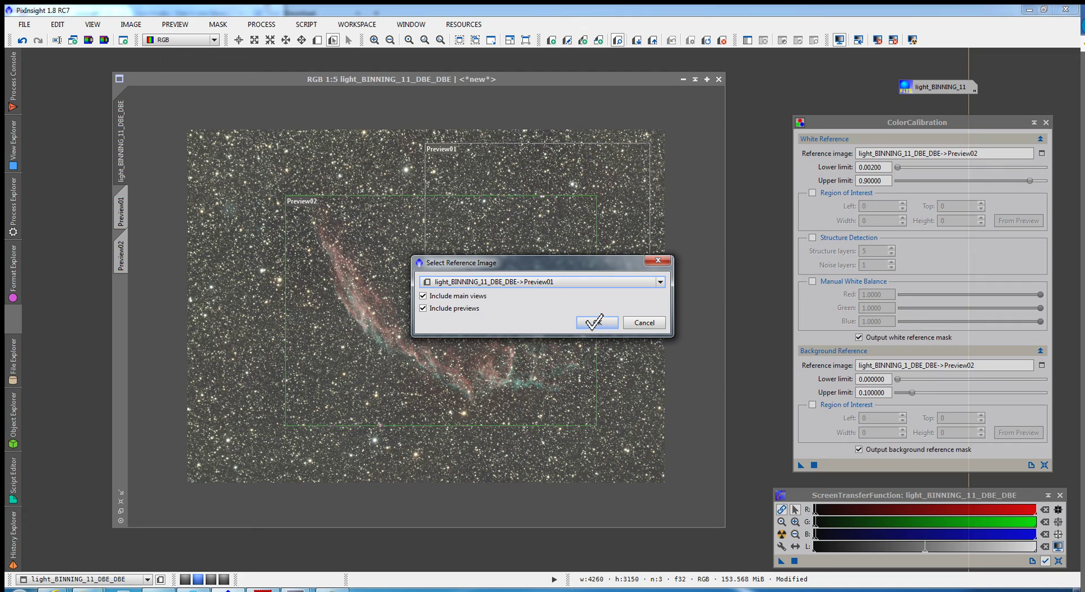
pyautogui.click(594, 322)
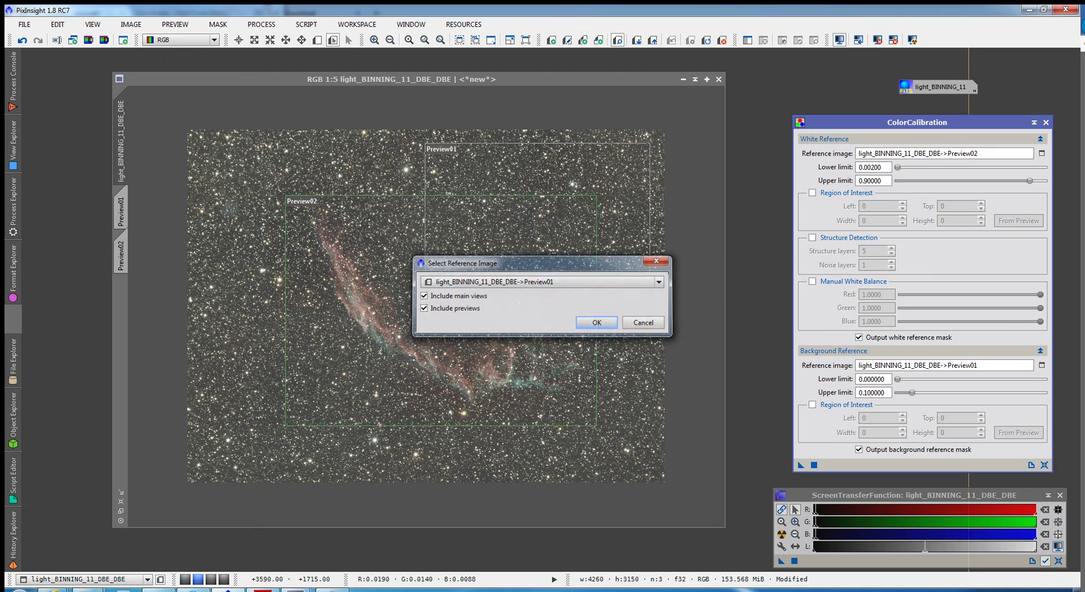
# Close the light_BINNING_1_DBE_DBE image without saving from the other workspace.
pyautogui.click(185, 580)
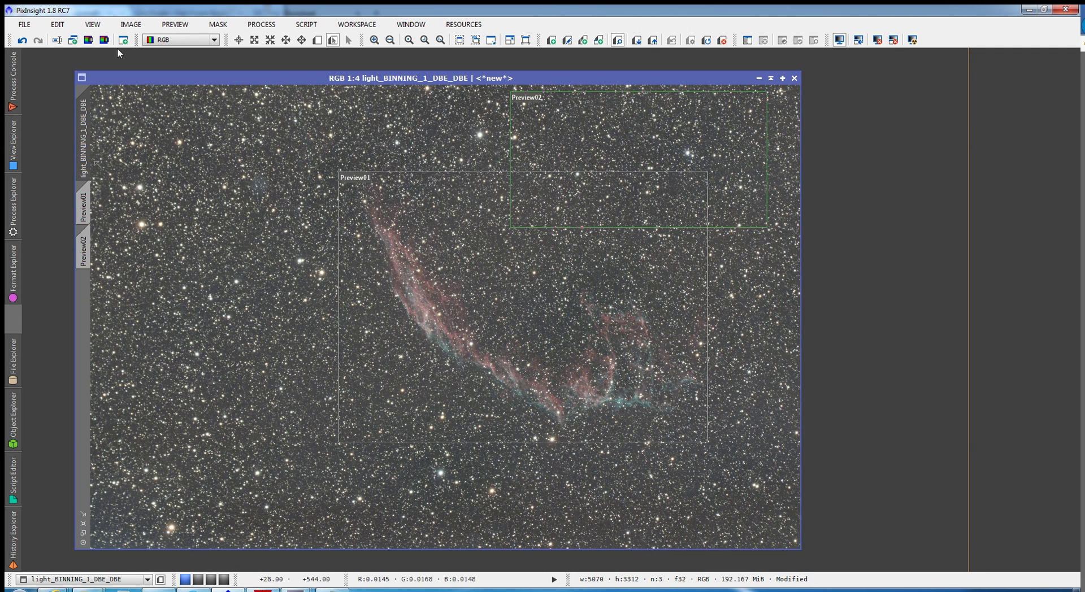
pyautogui.click(795, 80)
pyautogui.click(520, 334)
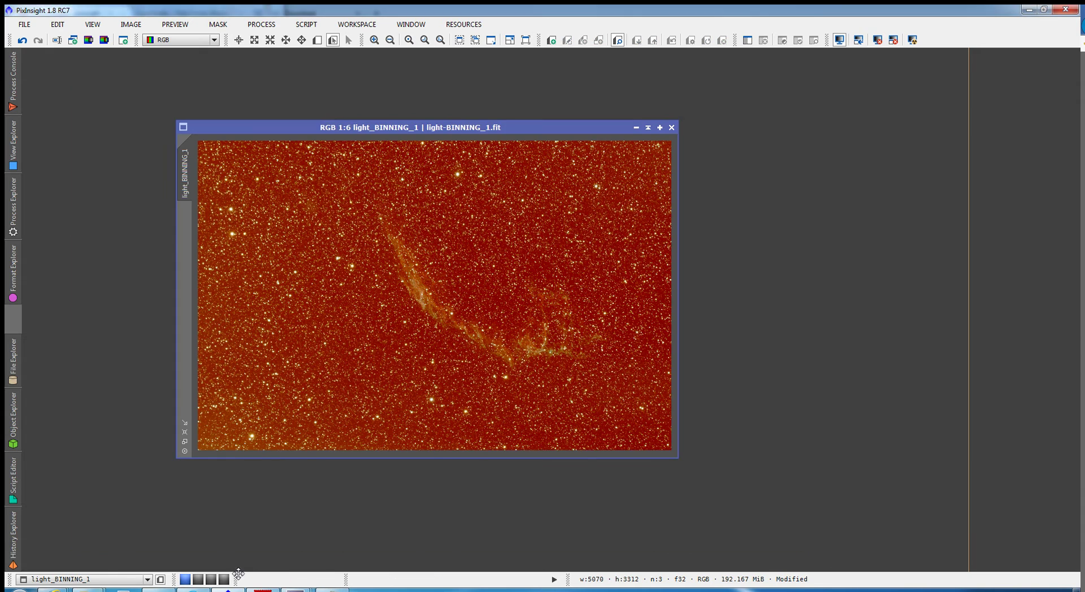
pyautogui.click(198, 580)
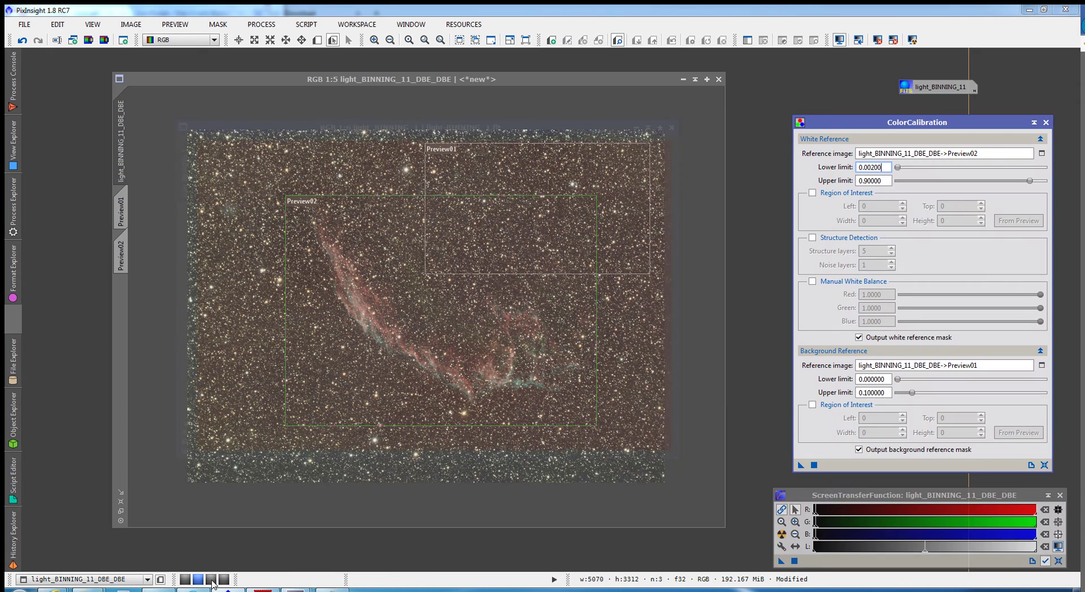
# Reselect Preview02 as the white reference and begin editing the white lower limit.
pyautogui.click(1043, 154)
pyautogui.click(661, 282)
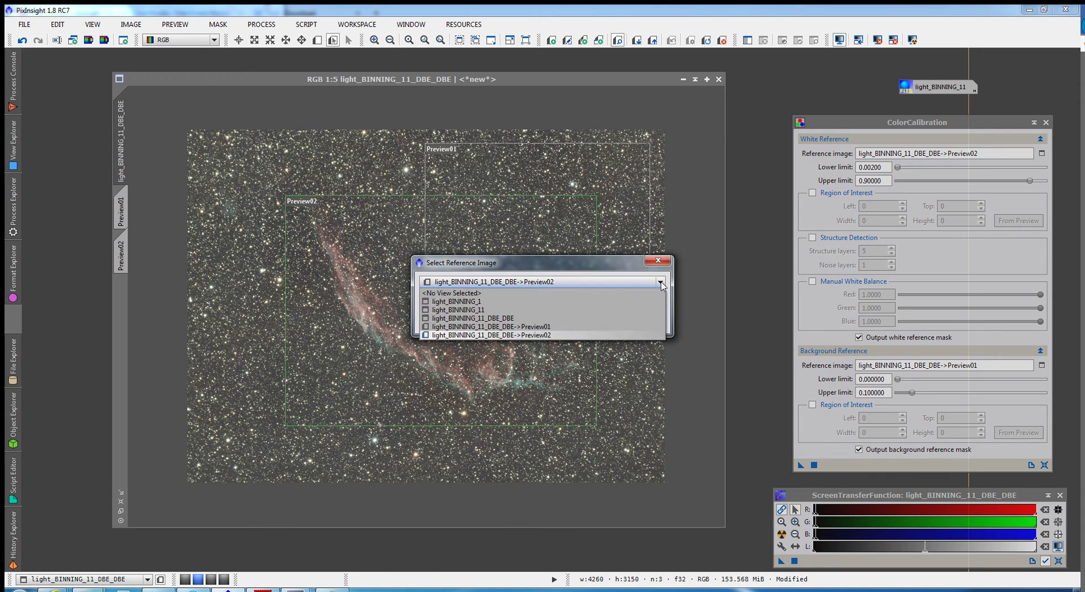
pyautogui.click(627, 335)
pyautogui.click(601, 322)
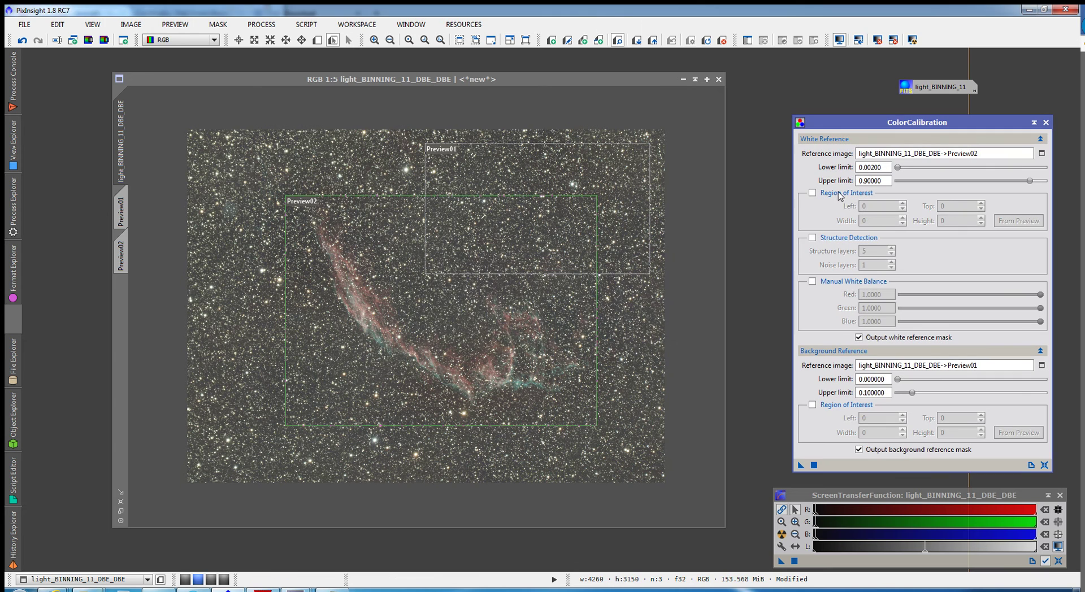
pyautogui.click(874, 167)
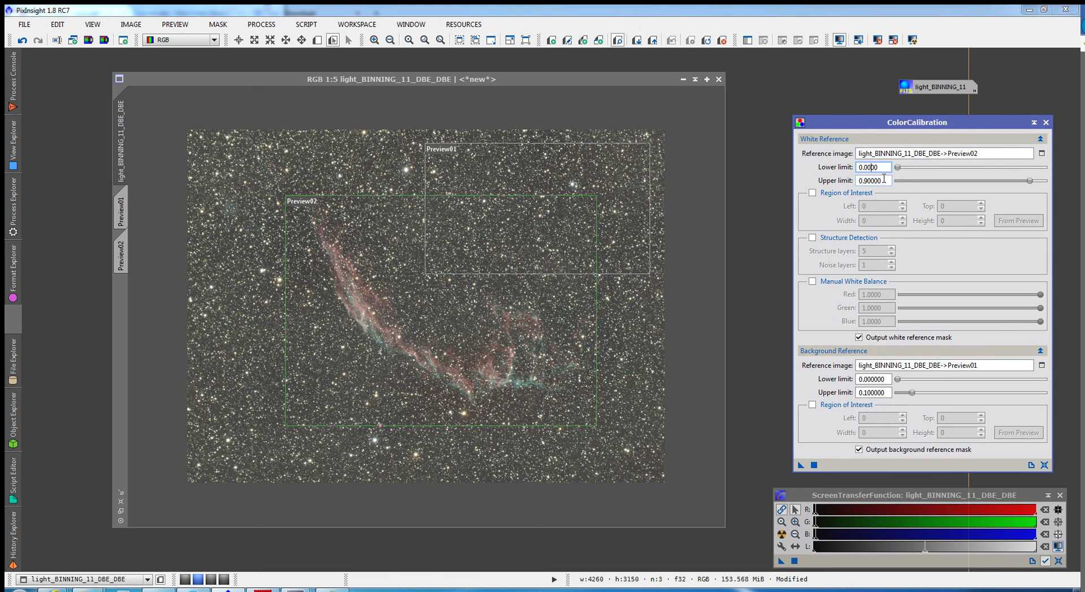
# Run ColorCalibration at lower limit 0.00400, close masks, undo, and reapply at 0.00500.
pyautogui.moveTo(801, 466); pyautogui.dragTo(622, 398)
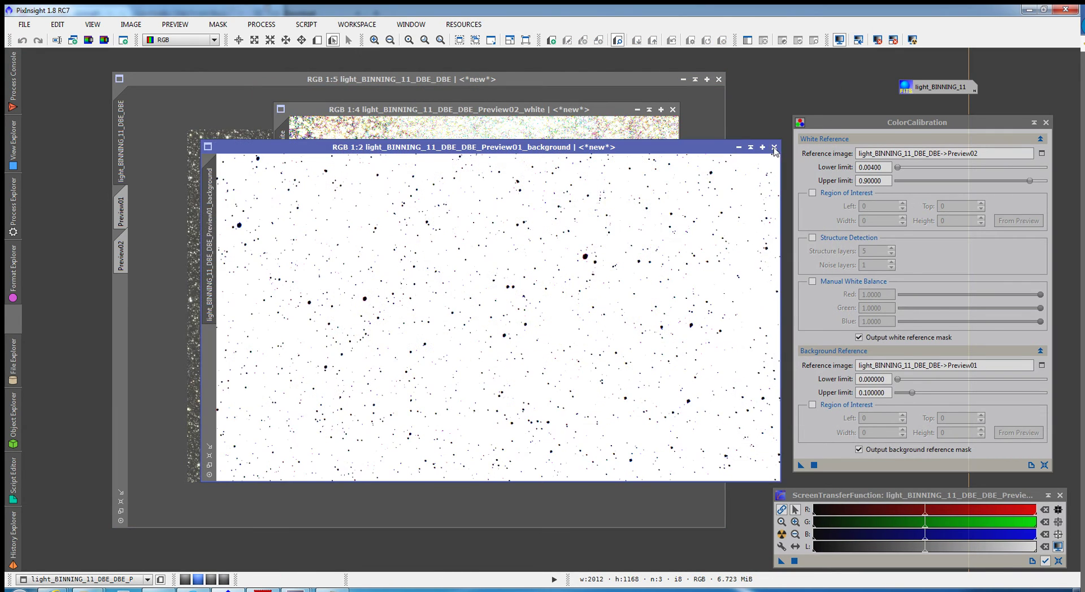
pyautogui.click(775, 145)
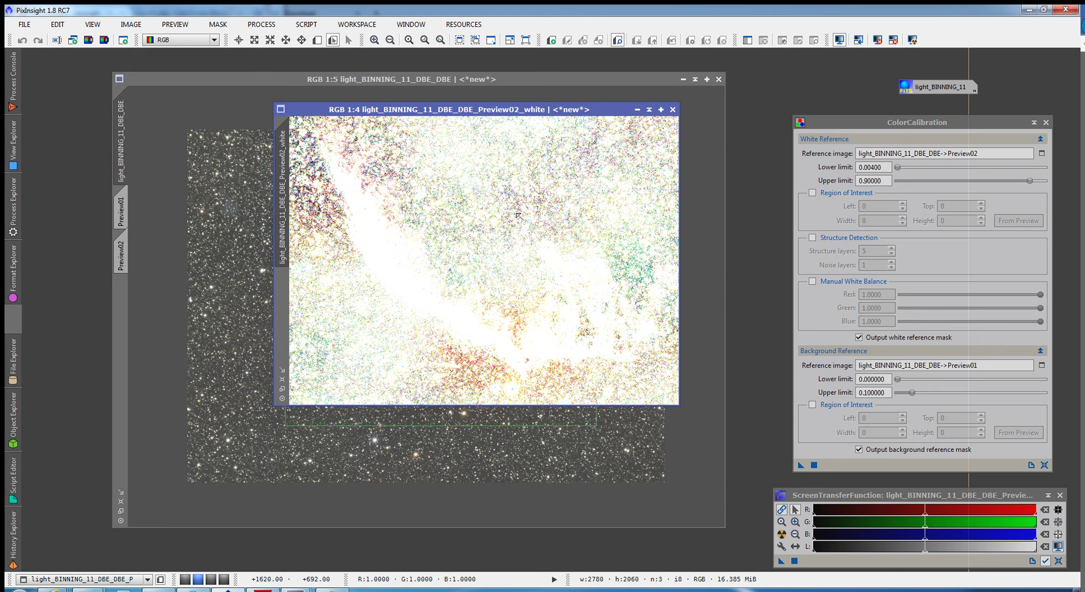
pyautogui.click(672, 110)
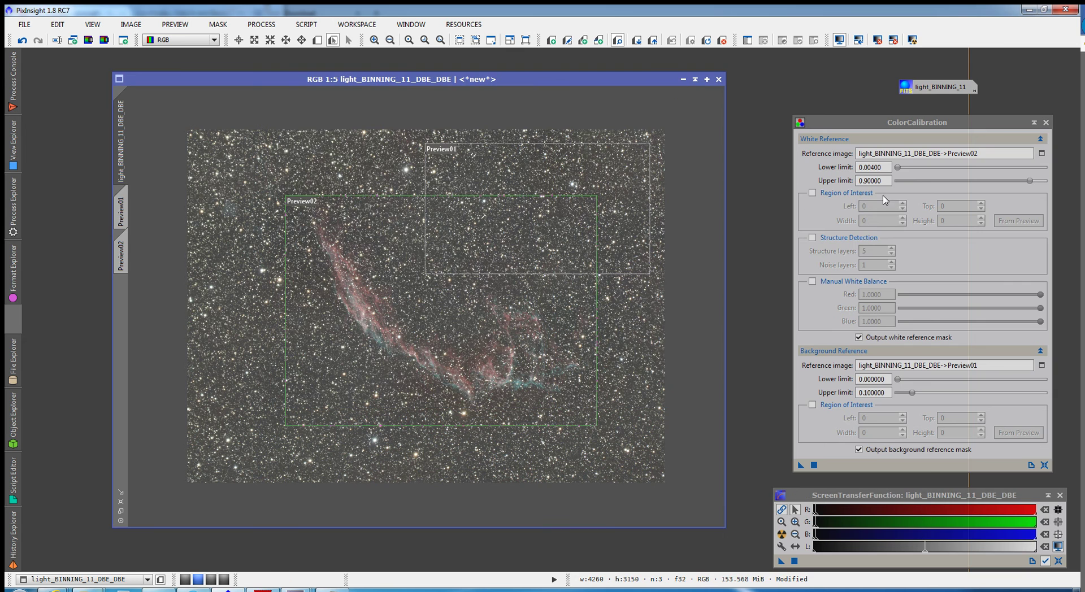
pyautogui.click(881, 168)
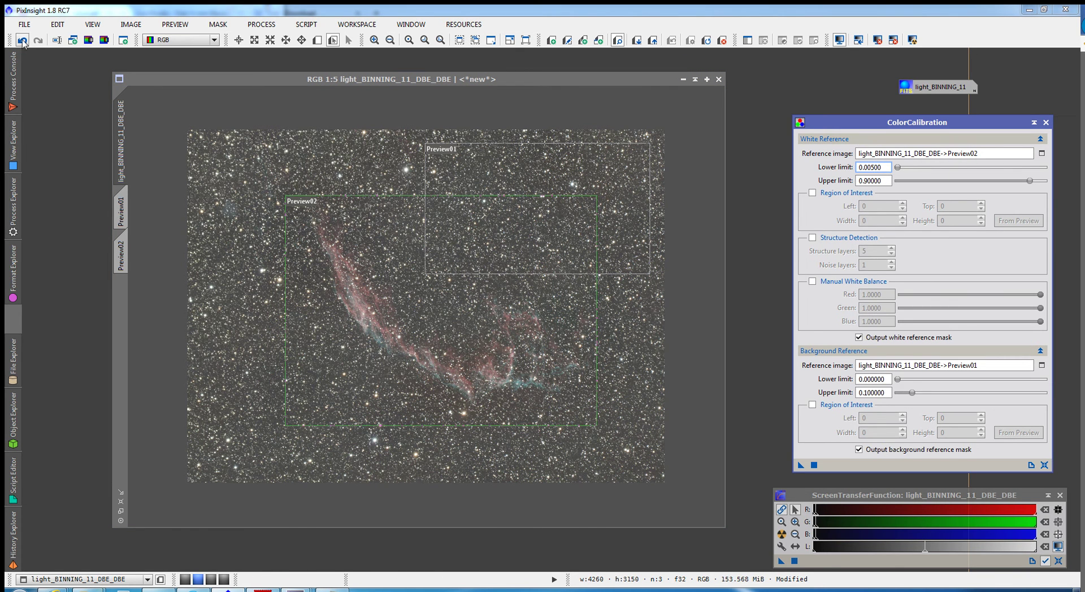
pyautogui.click(814, 465)
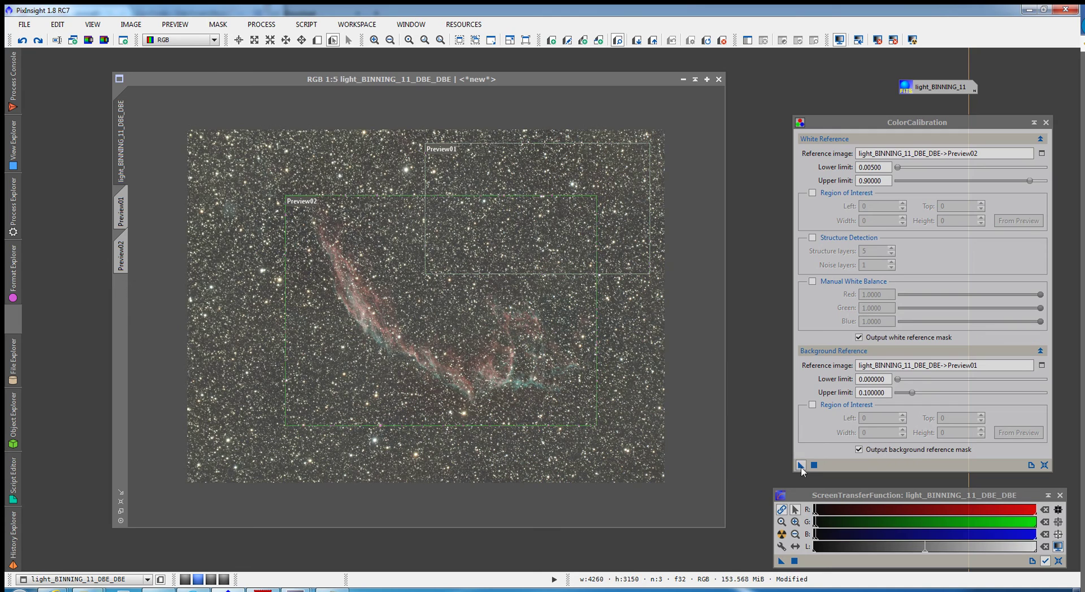
pyautogui.moveTo(801, 466); pyautogui.dragTo(621, 418)
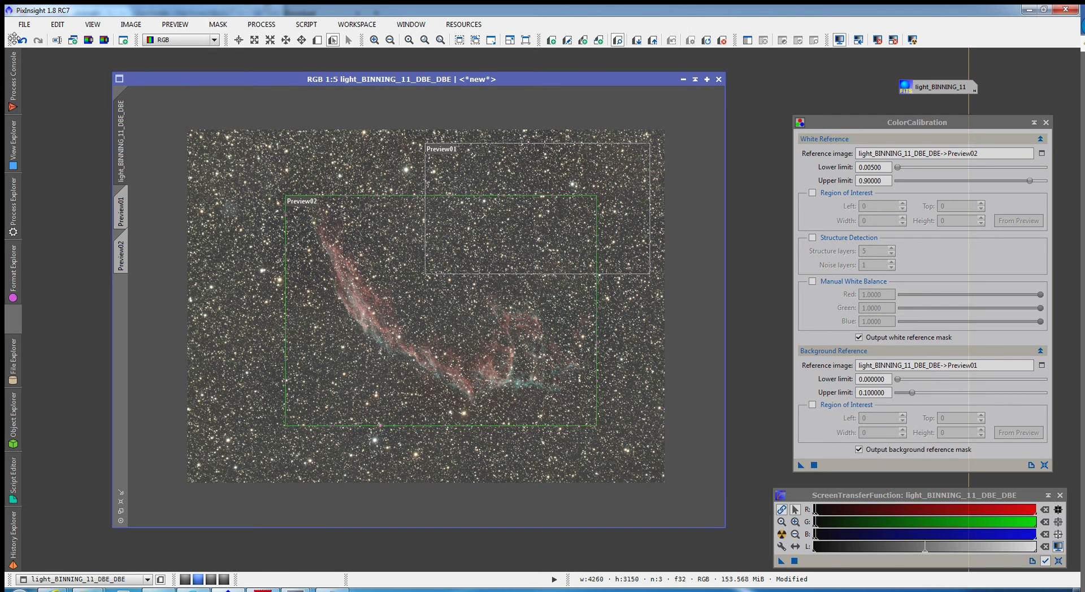
# Undo, set the white reference lower limit to 0.00550, recalibrate, and close both masks.
pyautogui.click(22, 40)
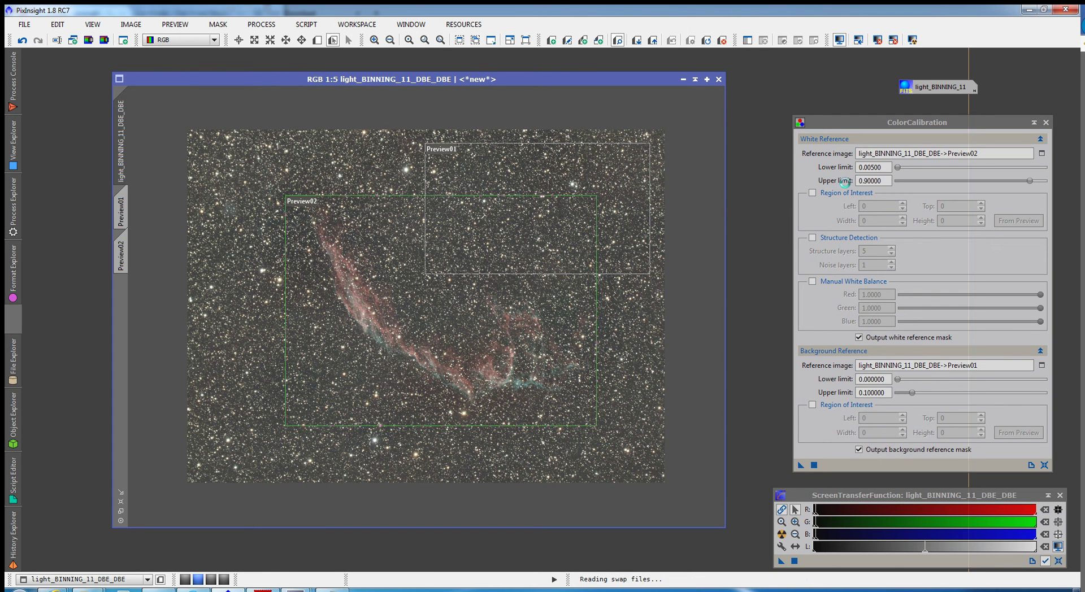
pyautogui.click(876, 167)
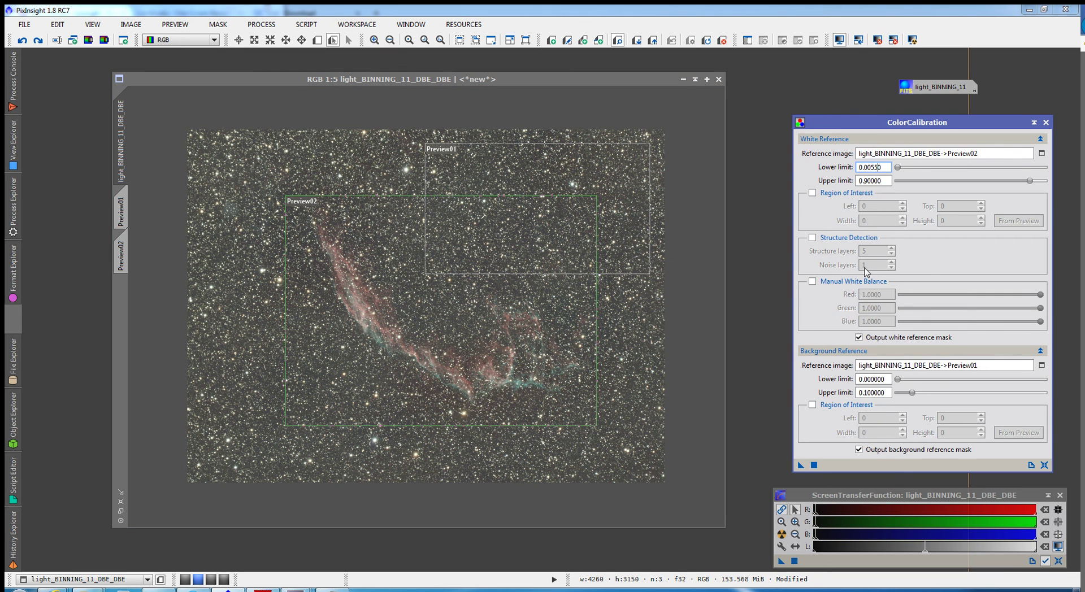
pyautogui.moveTo(801, 465); pyautogui.dragTo(620, 406)
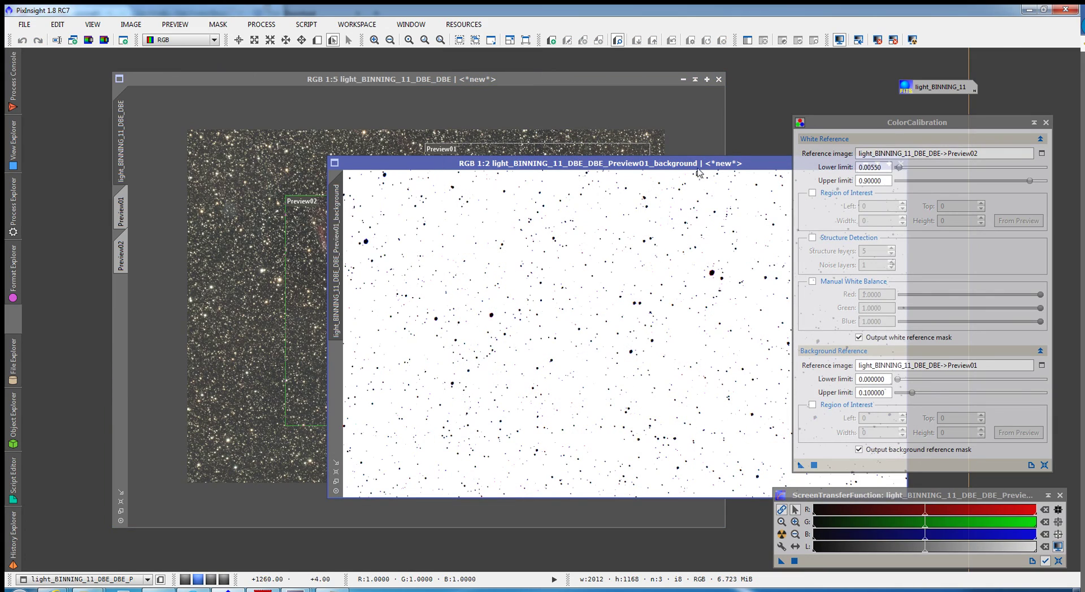
pyautogui.moveTo(703, 167); pyautogui.dragTo(554, 185)
pyautogui.click(753, 181)
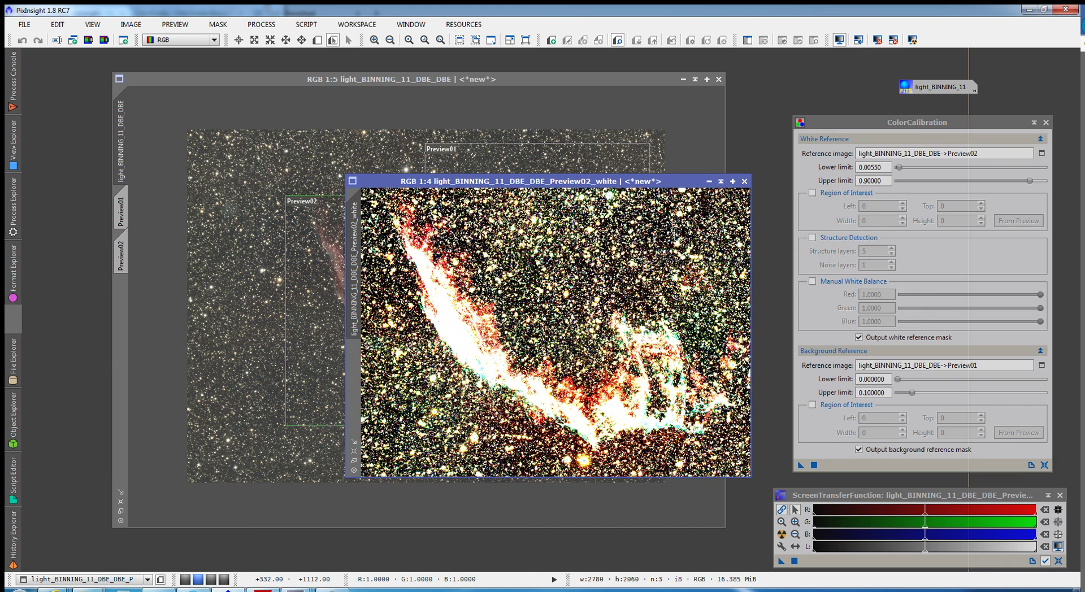
pyautogui.click(745, 181)
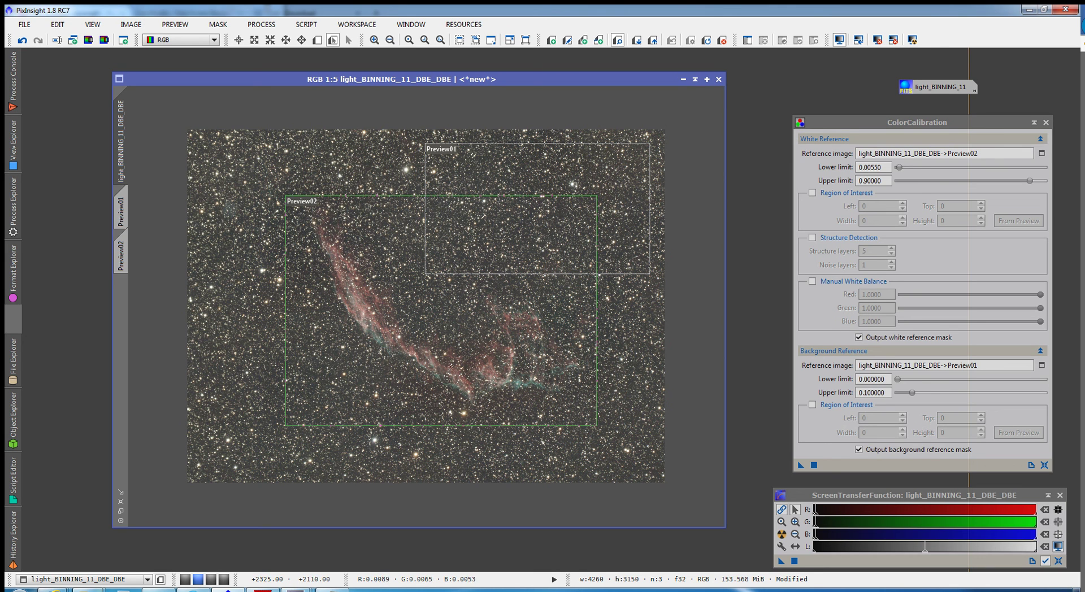
# Toggle undo and redo to compare the calibrated image with the uncalibrated one.
pyautogui.click(23, 40)
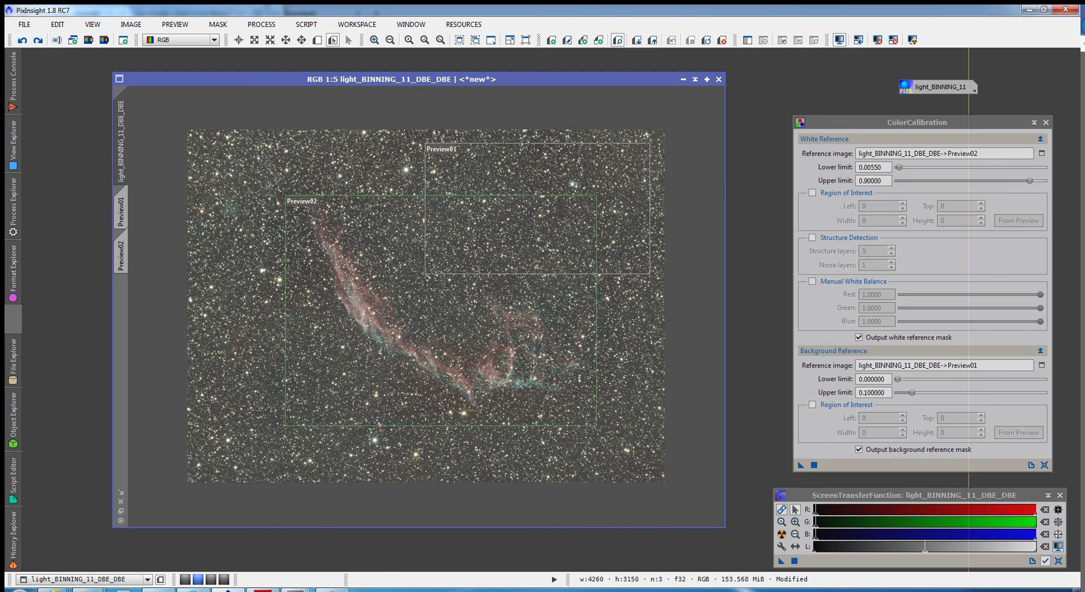
pyautogui.click(38, 41)
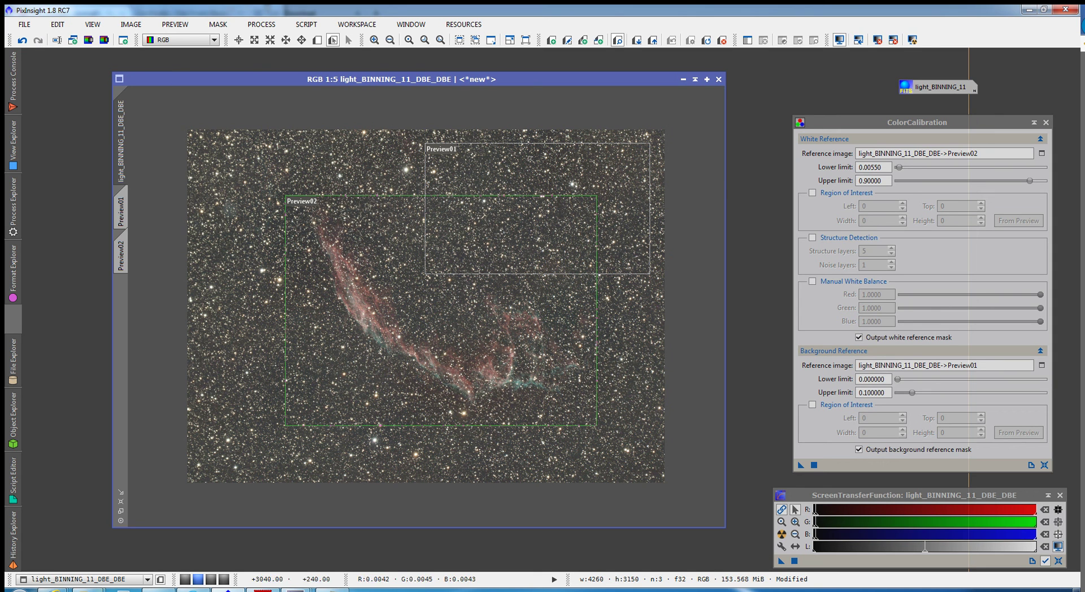
pyautogui.click(22, 40)
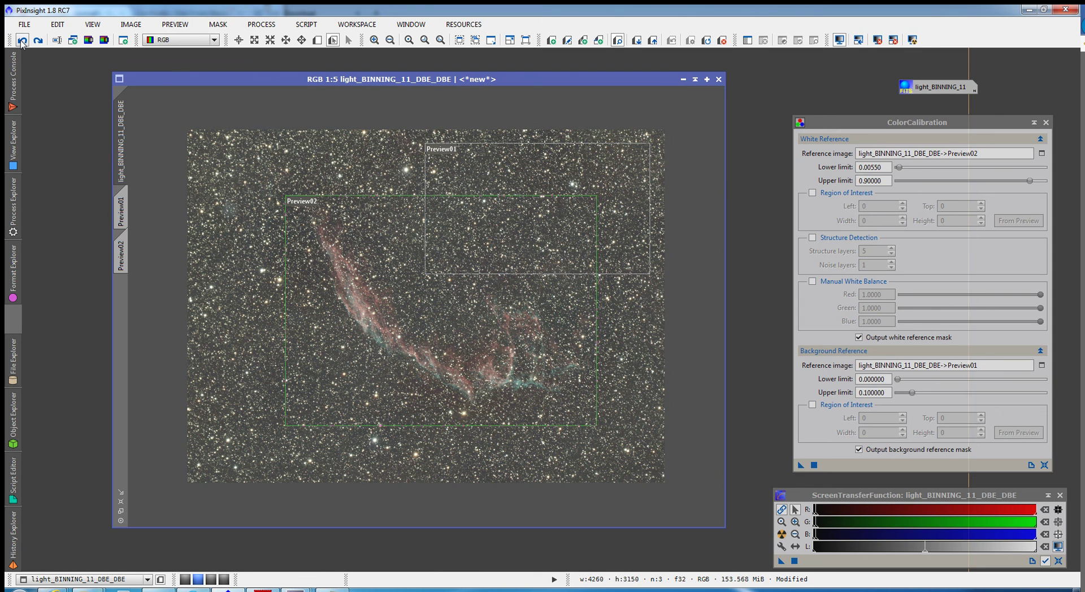
pyautogui.click(39, 40)
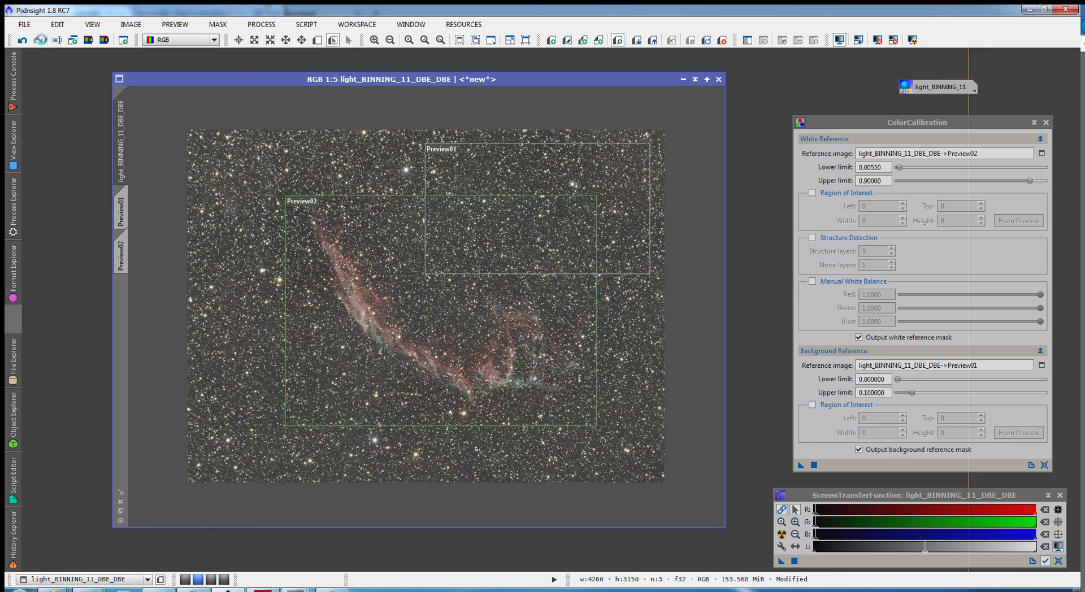